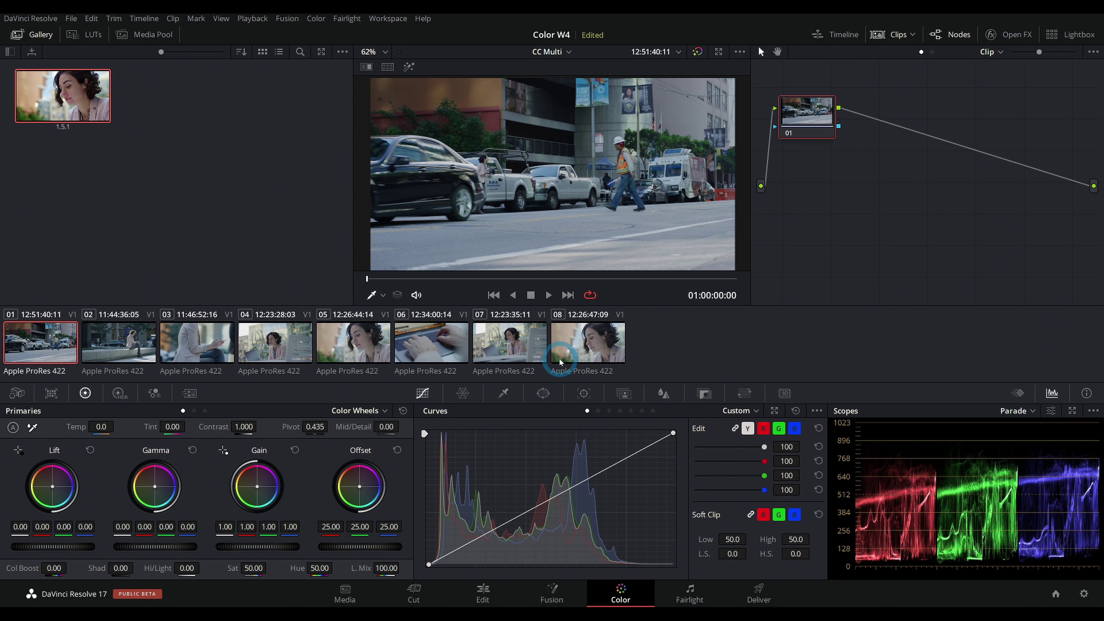
# On clip 04, lower Lift to -0.02 and shift Gain towards warm tones, raising it to 1.14 with red at 1.24
pyautogui.click(300, 350)
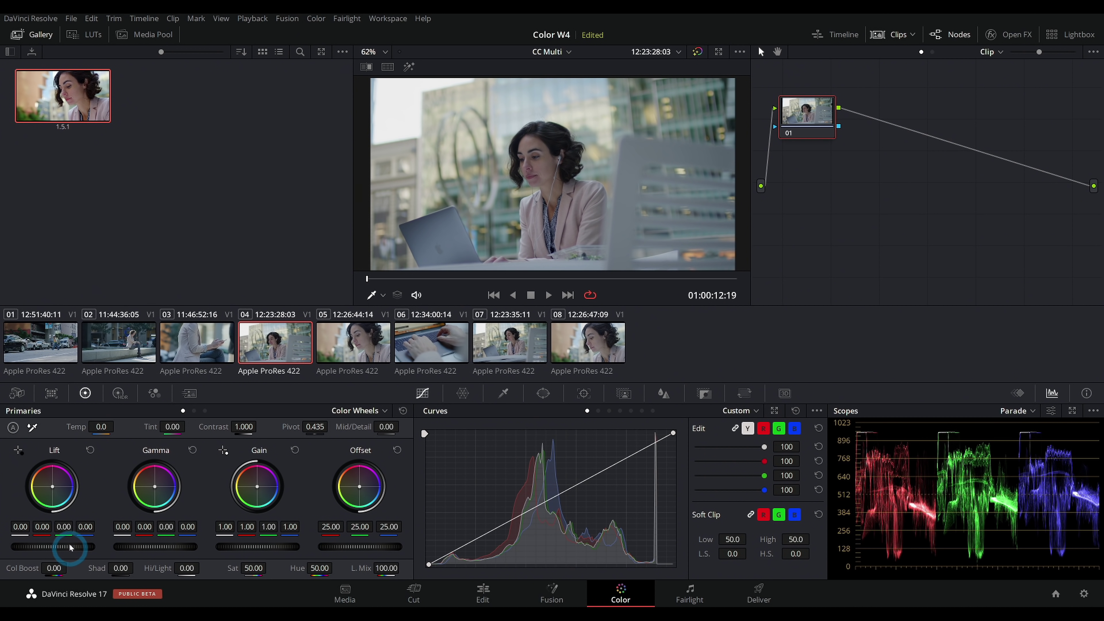
pyautogui.moveTo(70, 546); pyautogui.dragTo(56, 545)
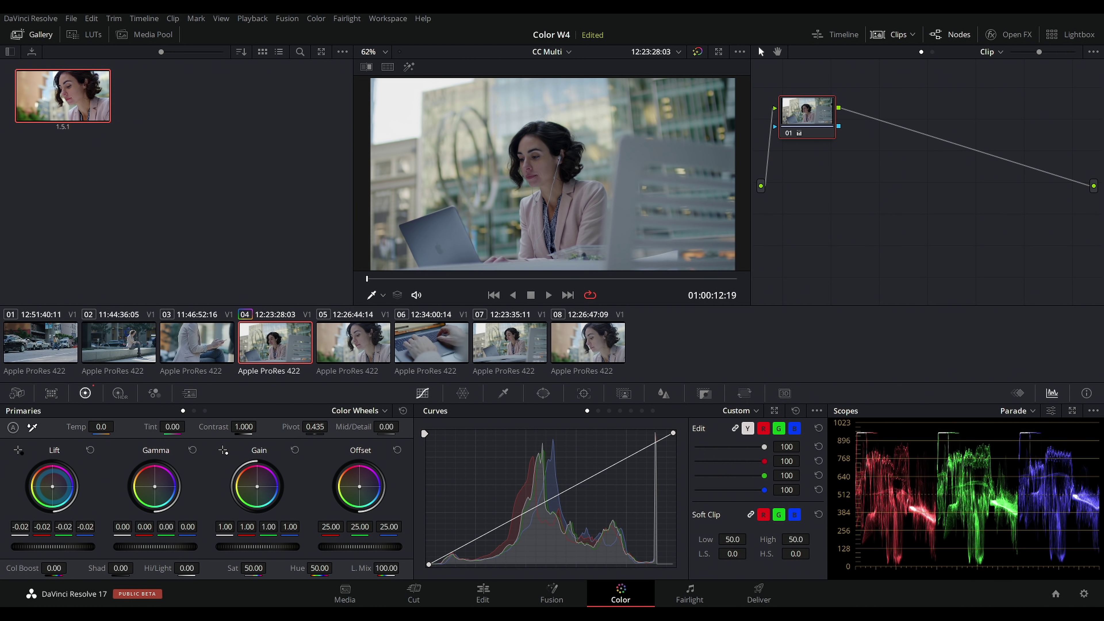
pyautogui.moveTo(52, 486); pyautogui.dragTo(52, 486)
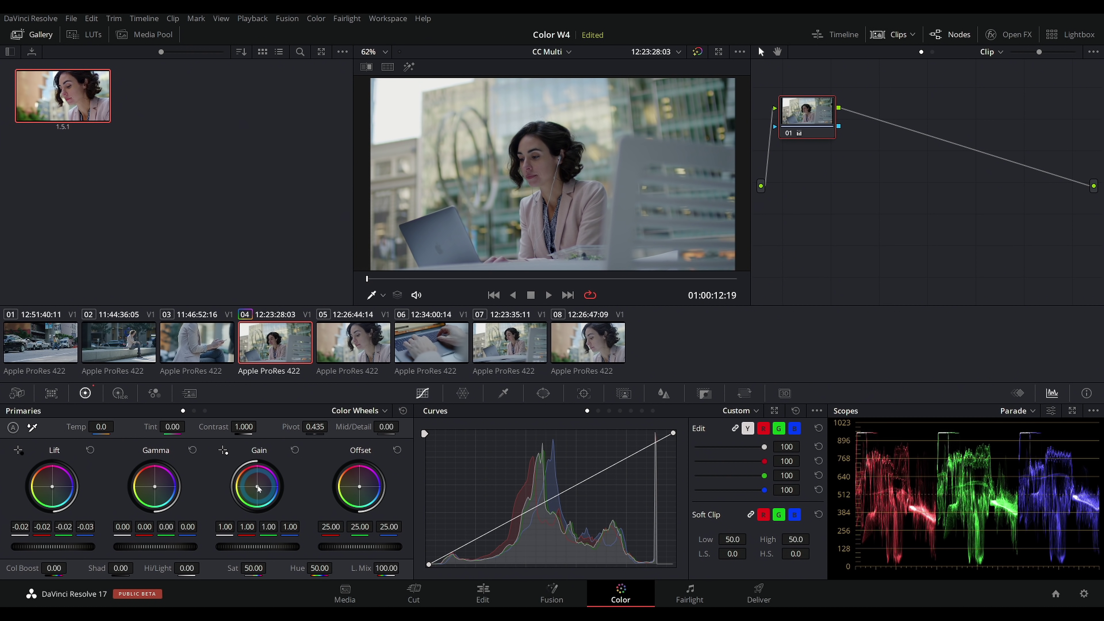
pyautogui.moveTo(258, 488); pyautogui.dragTo(254, 484)
pyautogui.moveTo(258, 547); pyautogui.dragTo(300, 544)
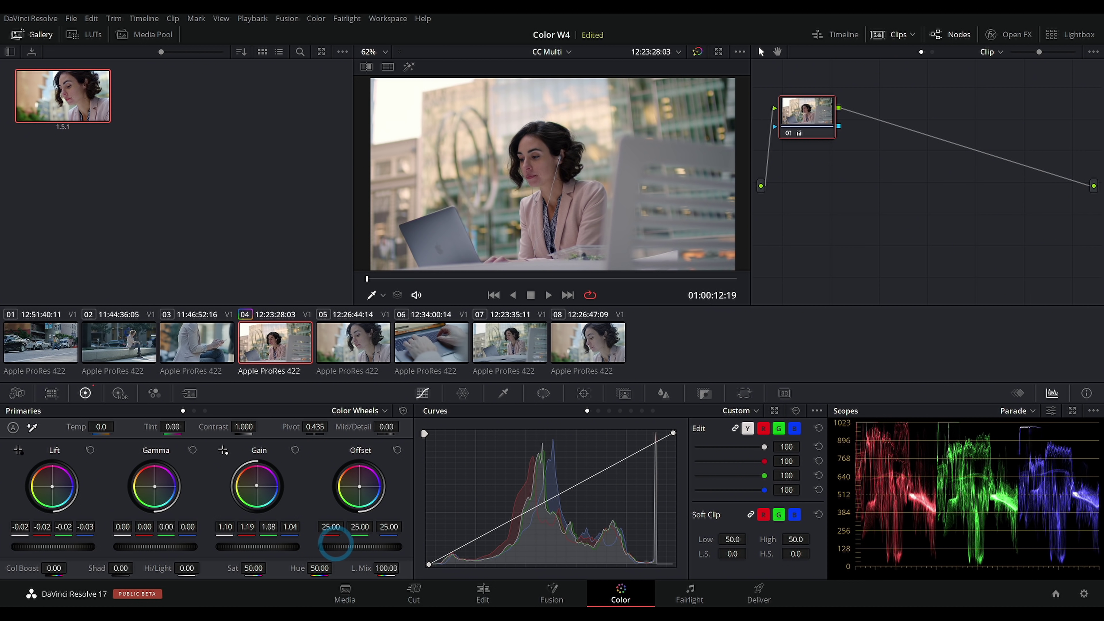
pyautogui.moveTo(258, 546); pyautogui.dragTo(275, 547)
# Shape clip 04's custom curve slightly with a shadow point and a highlight point, and set saturation to 59.60 and Gamma to 0.01
pyautogui.moveTo(478, 538); pyautogui.dragTo(477, 540)
pyautogui.moveTo(591, 477); pyautogui.dragTo(590, 475)
pyautogui.moveTo(248, 568); pyautogui.dragTo(289, 568)
pyautogui.moveTo(178, 547); pyautogui.dragTo(185, 546)
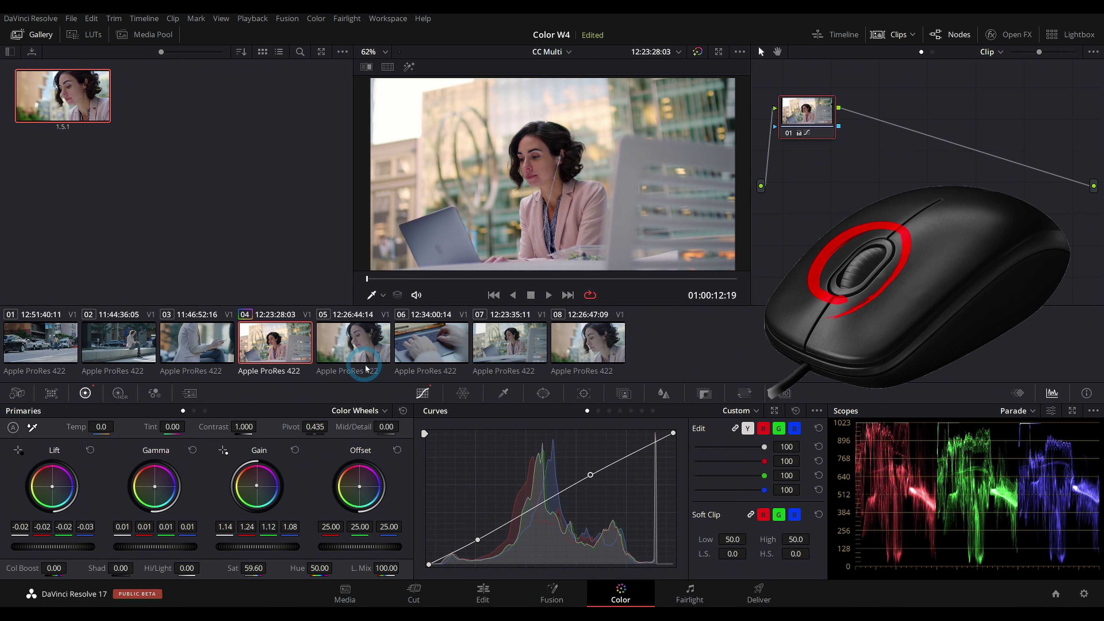
# Copy the grade from clip 04 onto the ungraded clip 07 and compare the two clips
pyautogui.click(531, 353)
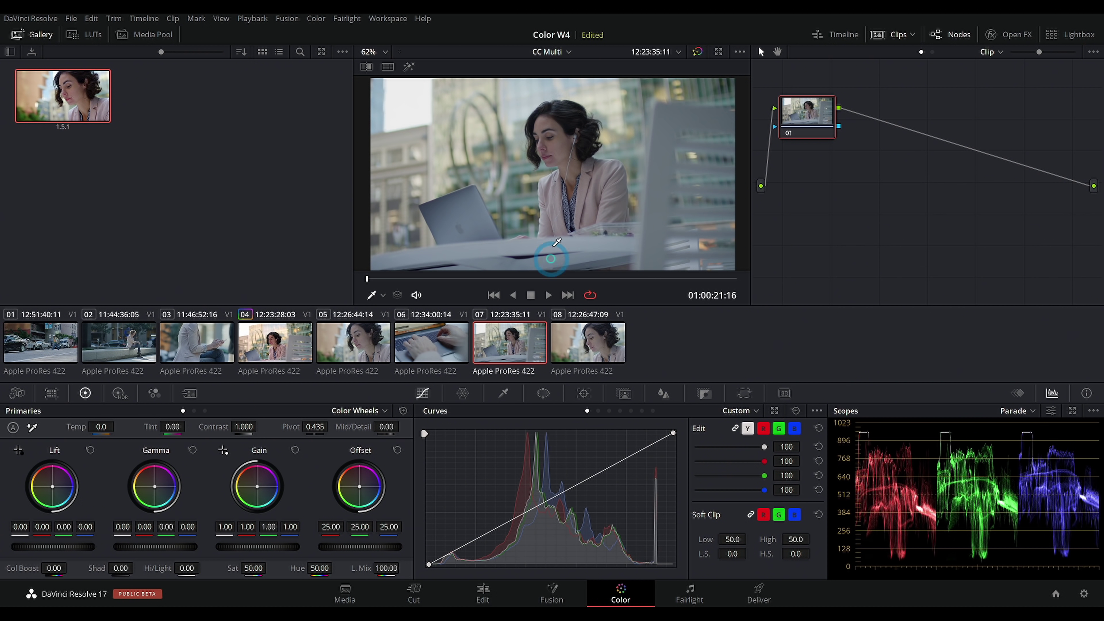
pyautogui.click(300, 342)
pyautogui.click(500, 347)
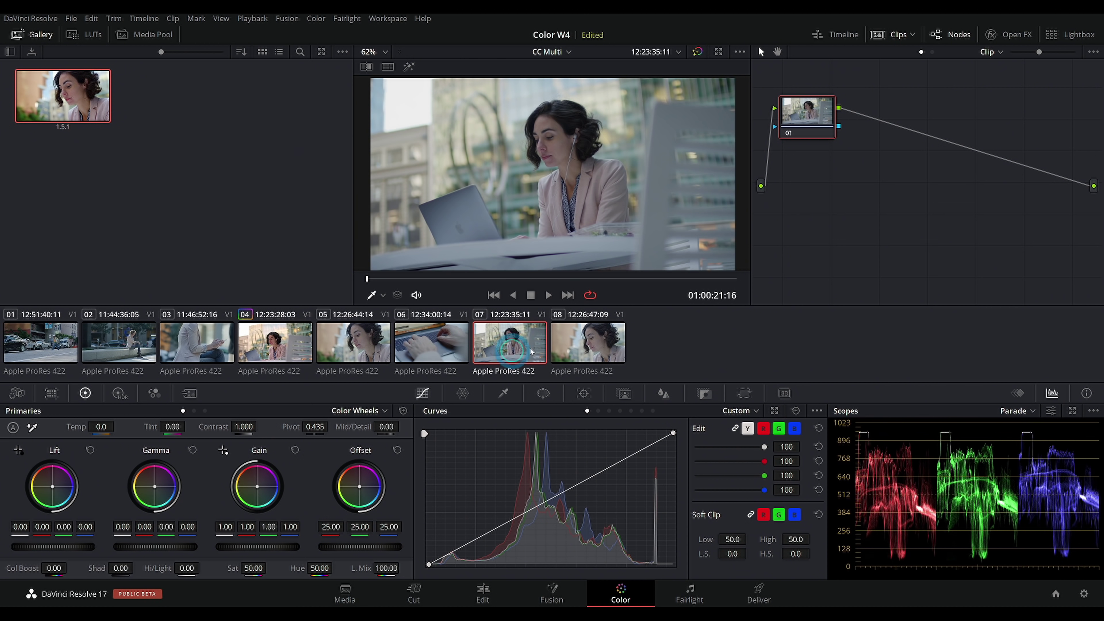
pyautogui.click(510, 338)
pyautogui.click(278, 343)
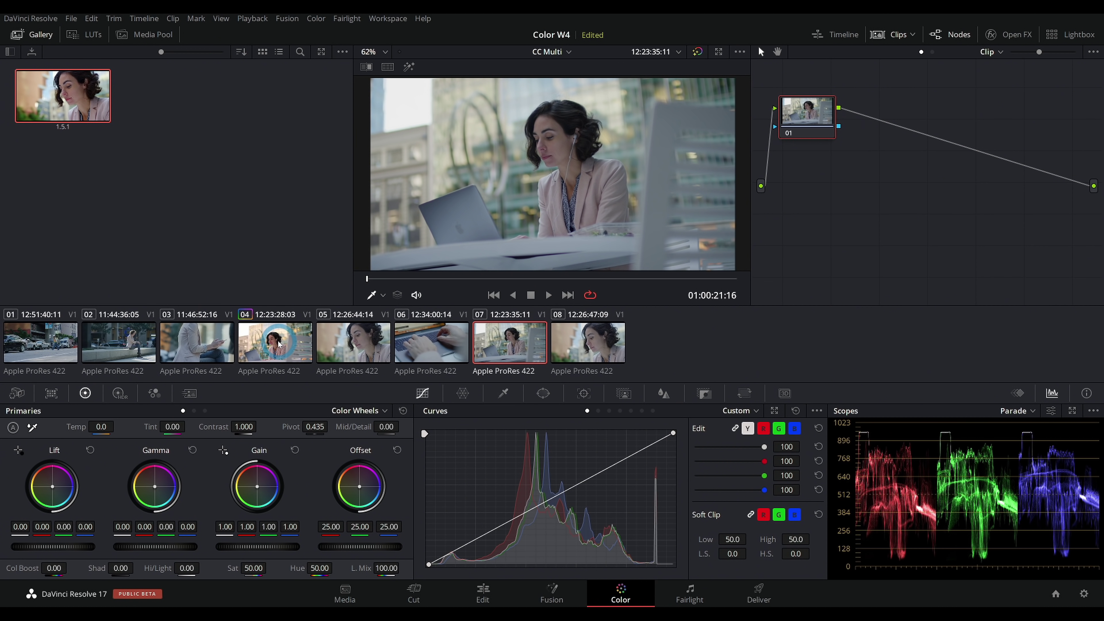
pyautogui.middleClick(278, 344)
pyautogui.click(504, 375)
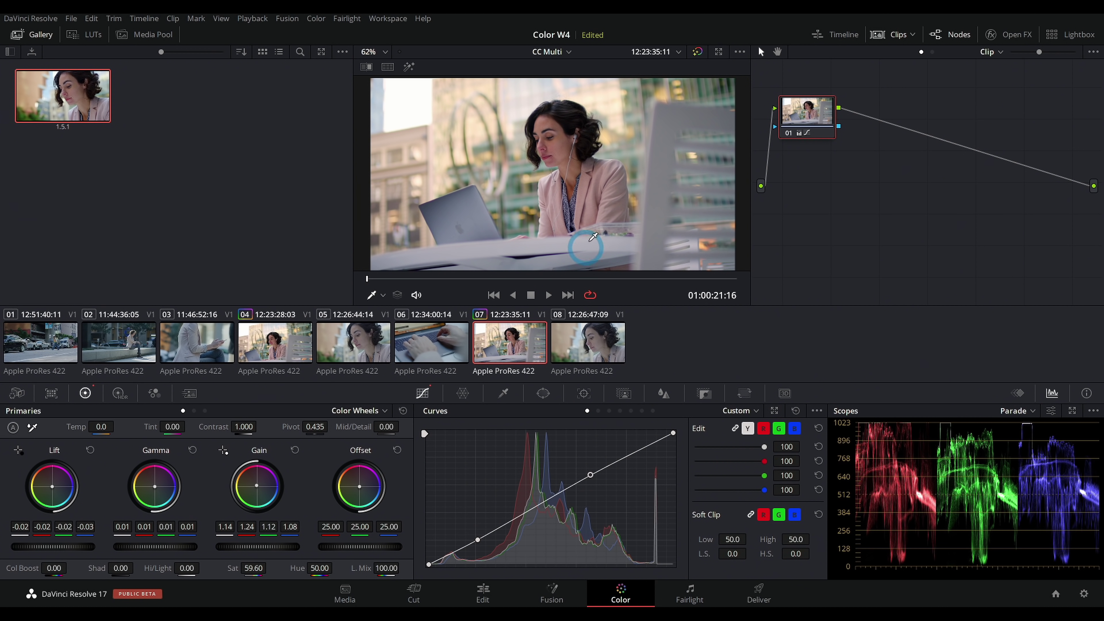
pyautogui.click(299, 342)
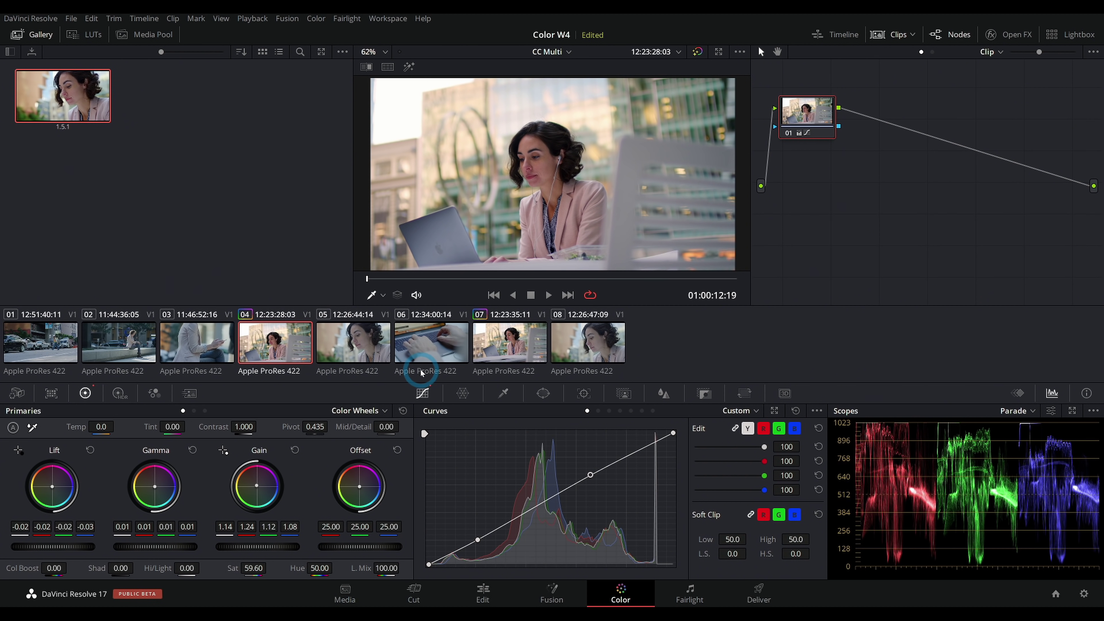
pyautogui.click(499, 341)
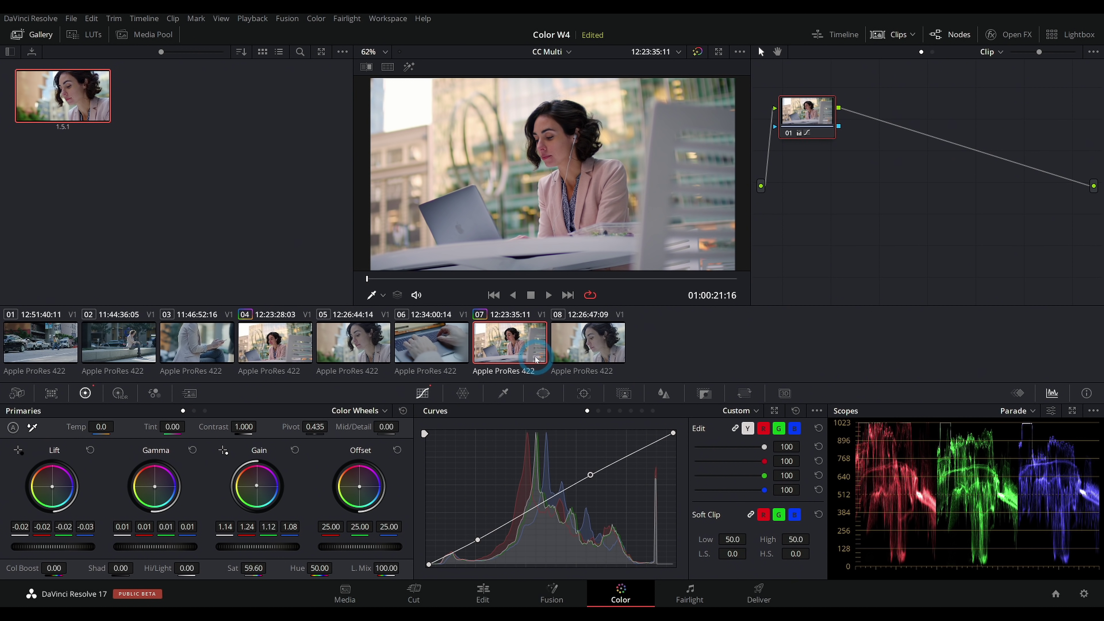
# Apply clip 07's grade to clip 08, the close-up of the woman
pyautogui.click(556, 356)
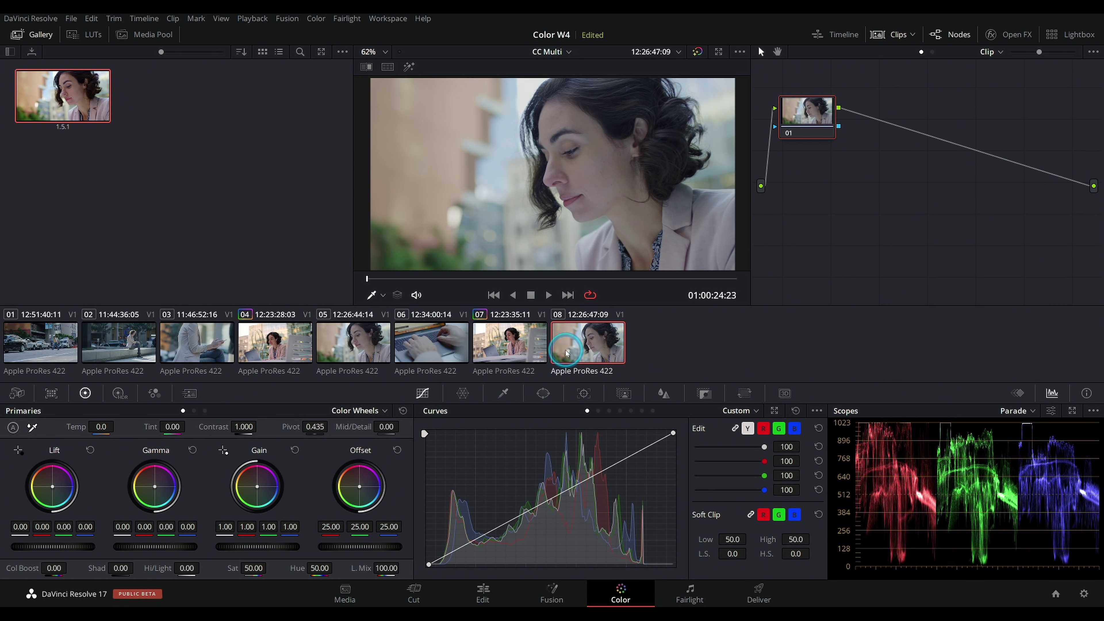
pyautogui.click(538, 345)
pyautogui.click(578, 344)
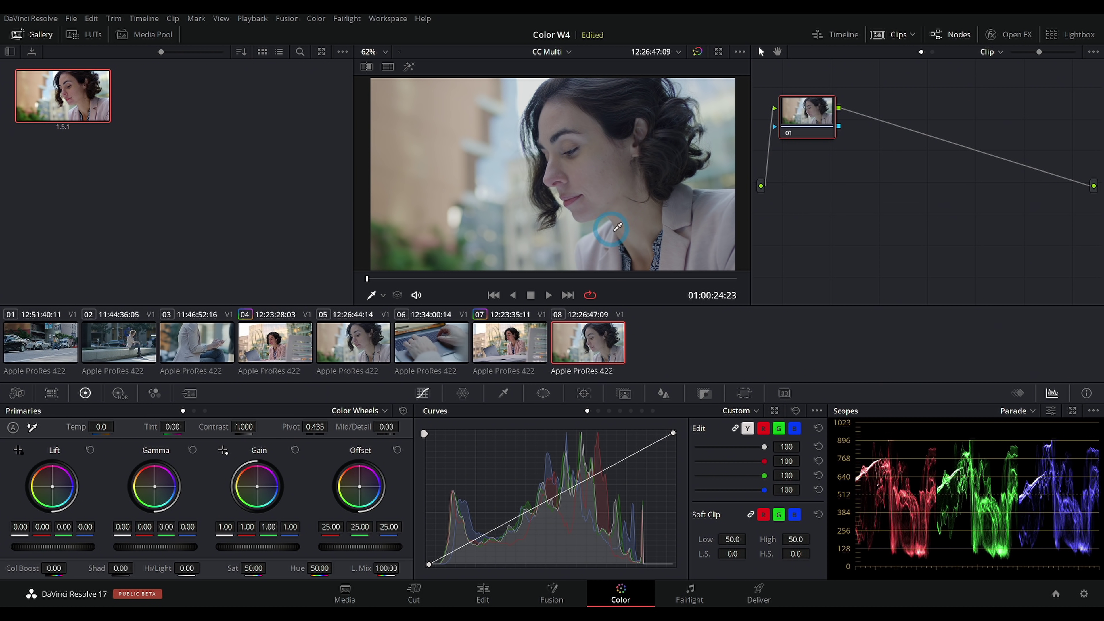
pyautogui.middleClick(519, 351)
# Alternate between clips 07 and 08 to compare their brightness and colour, and check ungraded clip 06
pyautogui.click(534, 349)
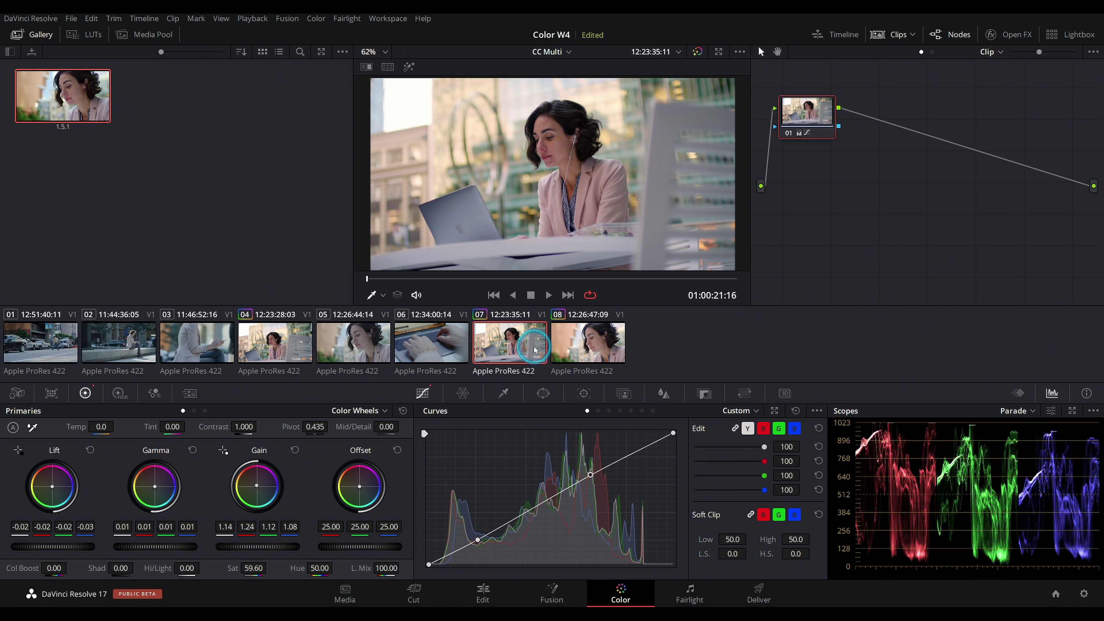
pyautogui.click(567, 347)
pyautogui.click(532, 347)
pyautogui.click(565, 347)
pyautogui.click(531, 347)
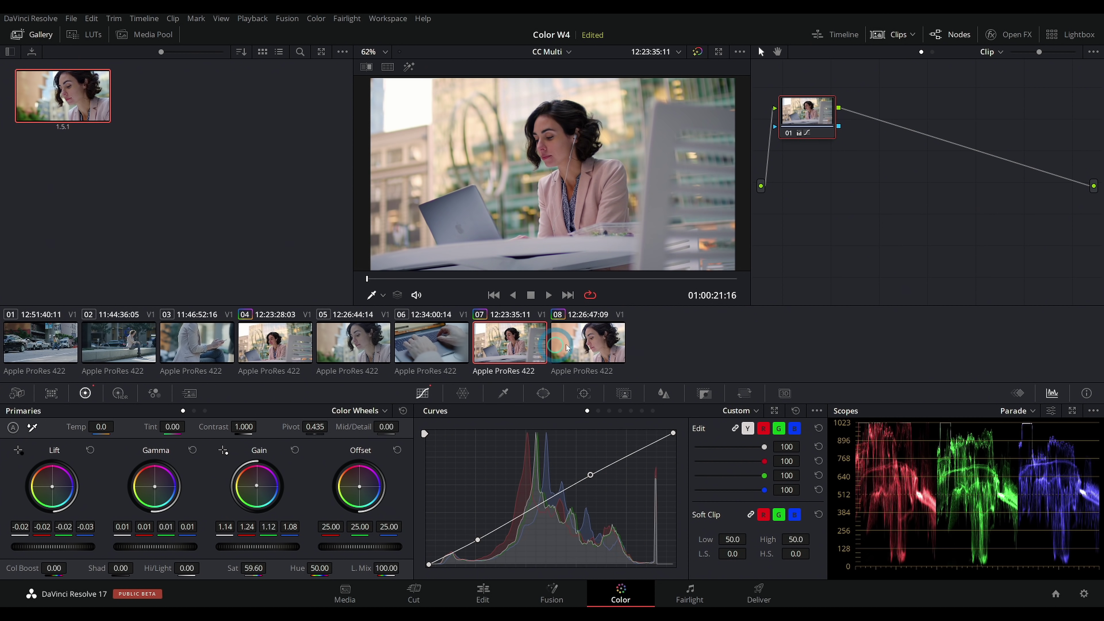
pyautogui.click(578, 346)
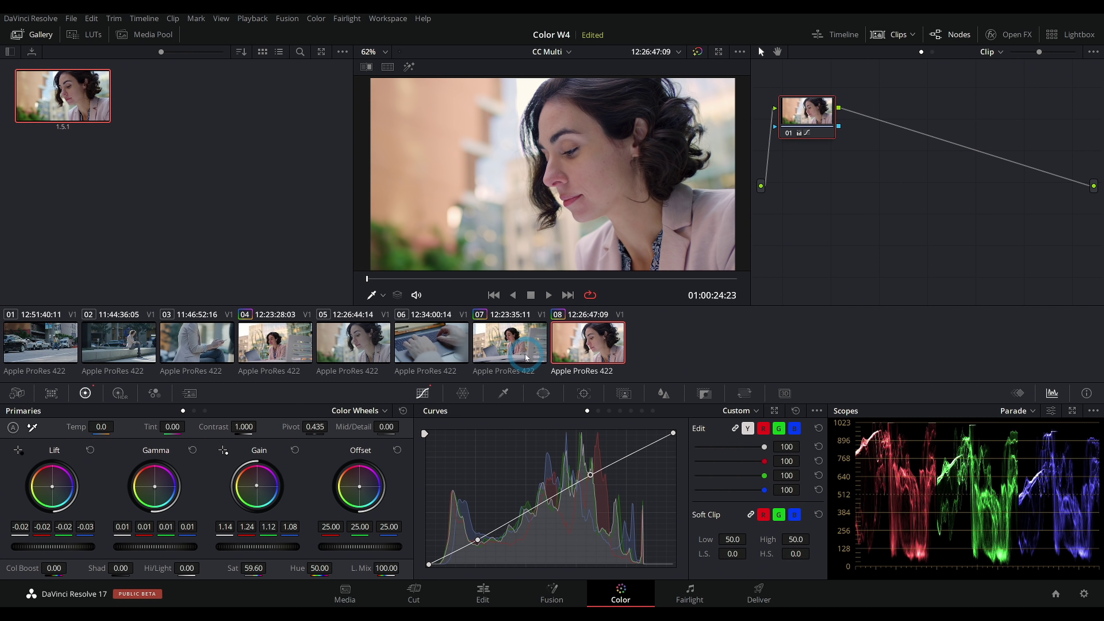
pyautogui.click(533, 351)
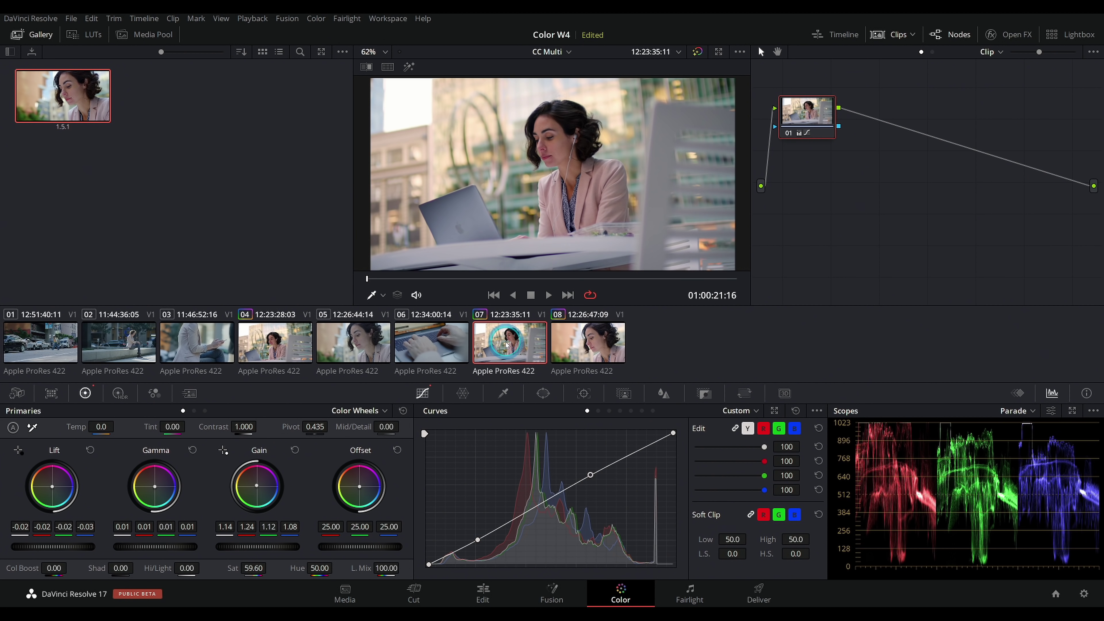
pyautogui.click(563, 347)
pyautogui.click(527, 358)
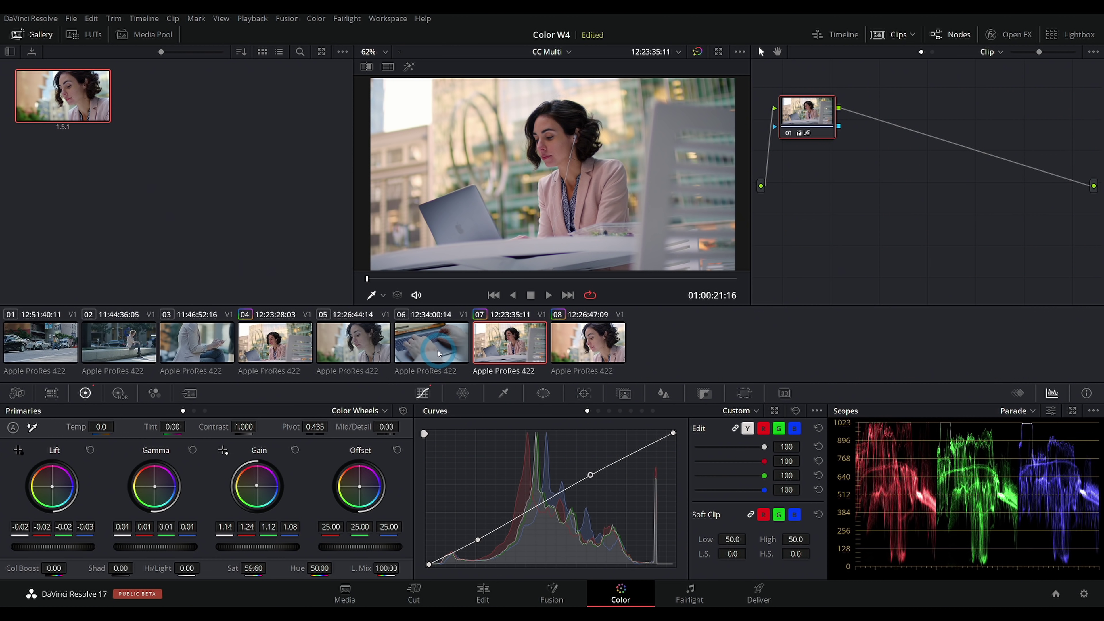
pyautogui.click(438, 351)
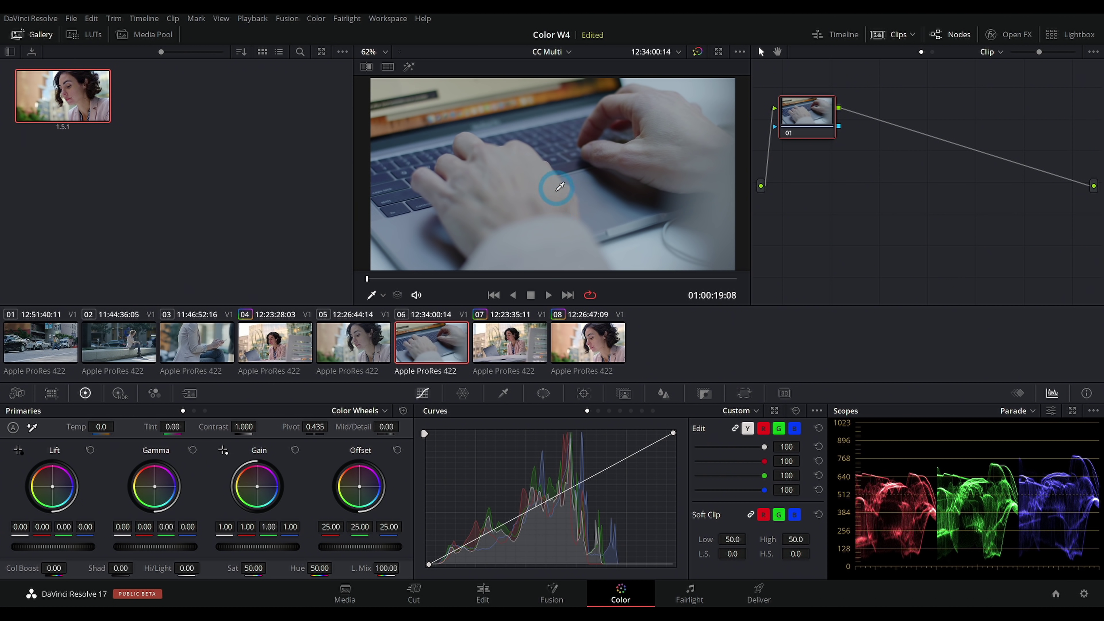
pyautogui.press('Down')
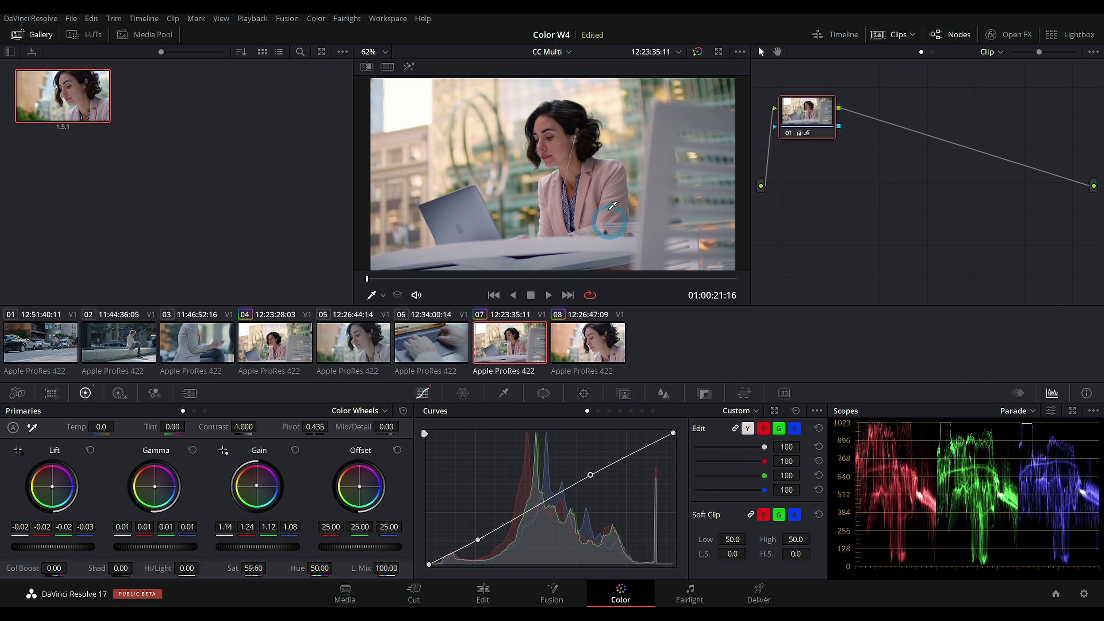
# Lower clip 08's Gamma to -0.01 to match clip 07, comparing the two clips before and after the change
pyautogui.click(587, 337)
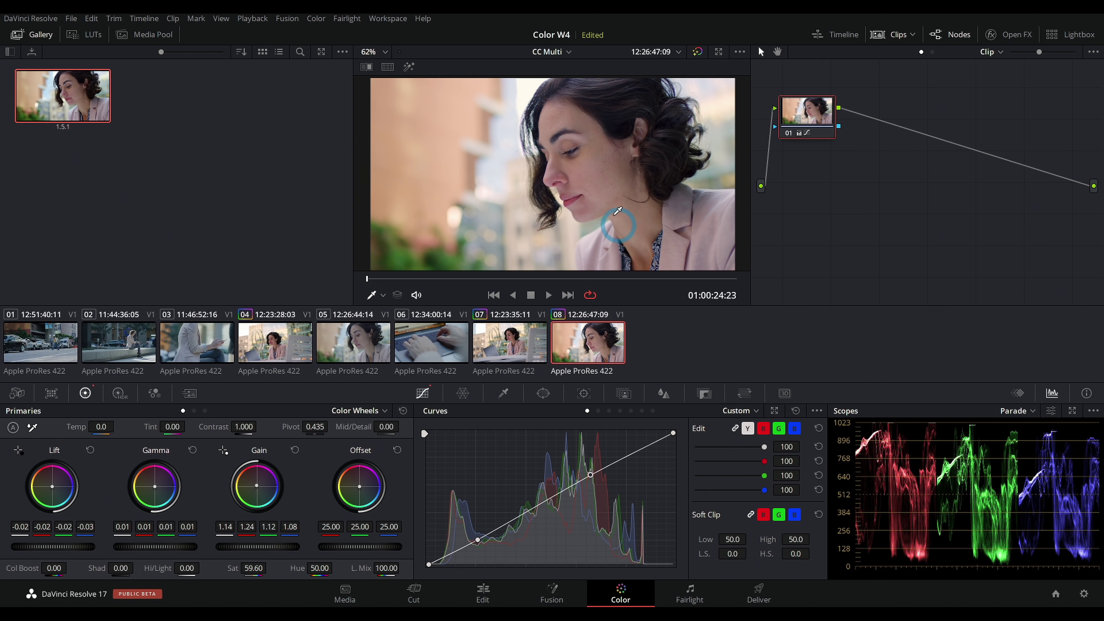
pyautogui.click(529, 331)
pyautogui.click(595, 330)
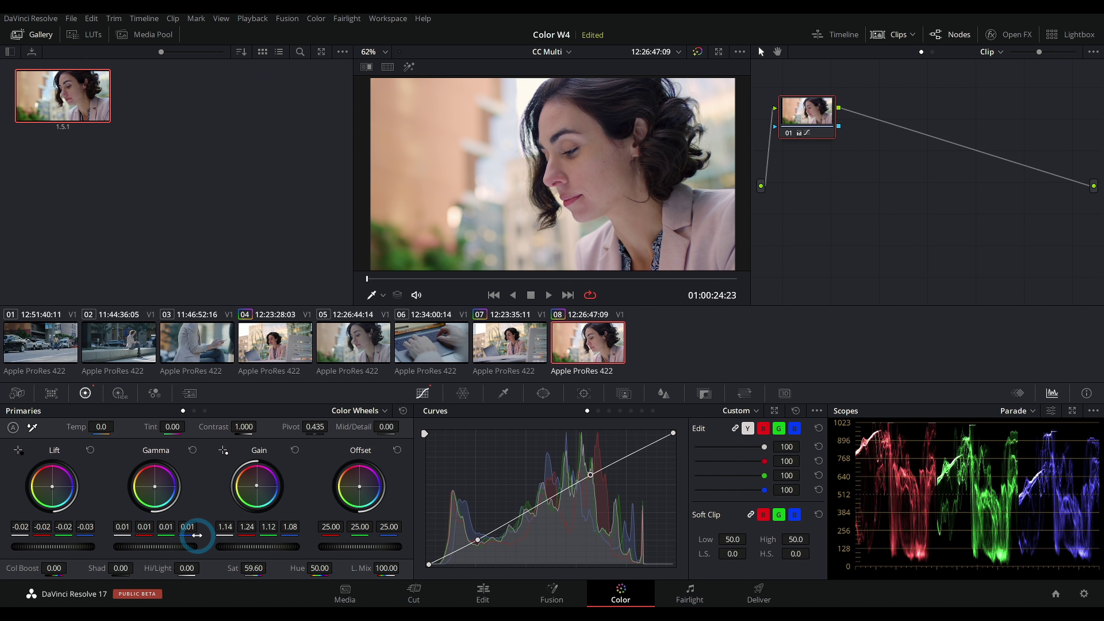
pyautogui.moveTo(164, 546); pyautogui.dragTo(161, 546)
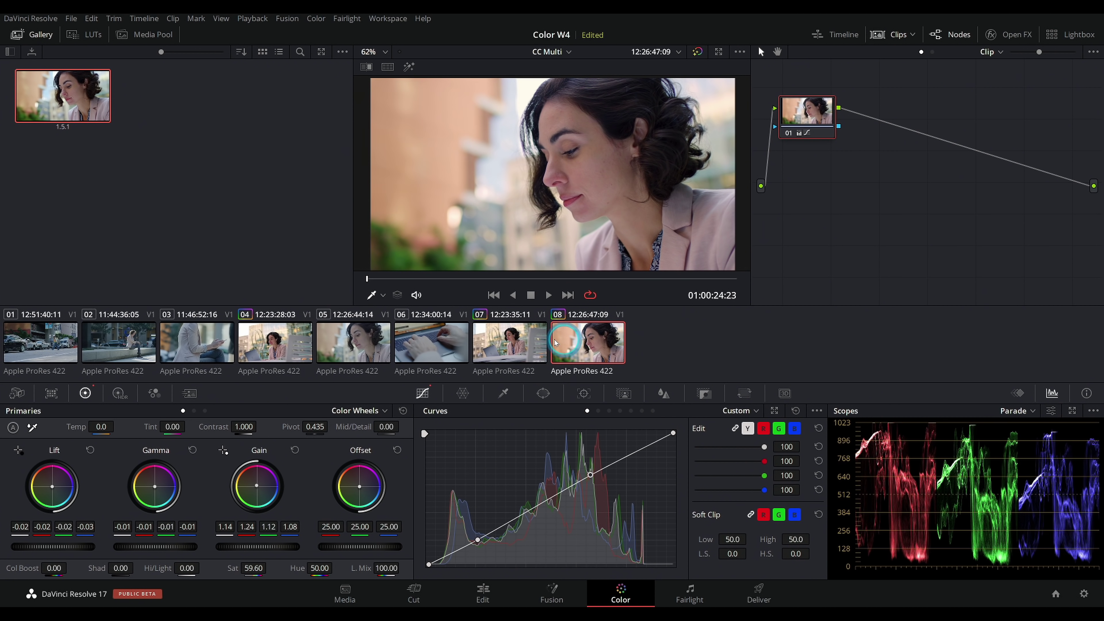
pyautogui.click(523, 340)
pyautogui.click(567, 339)
pyautogui.click(518, 340)
pyautogui.click(607, 340)
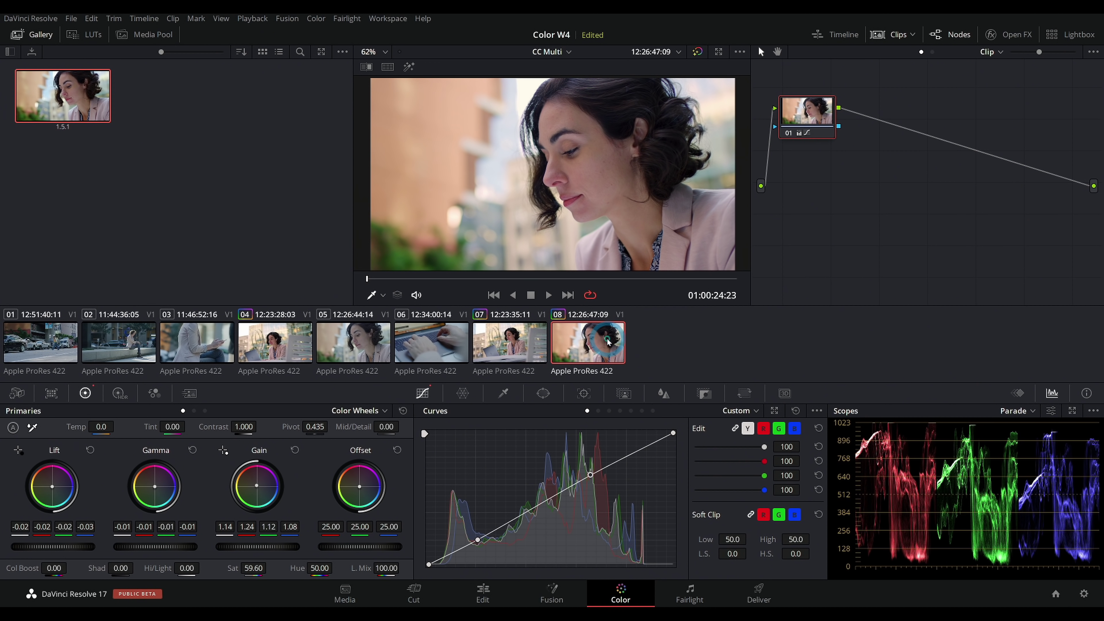
# Raise clip 08's saturation to 62.40 and compare it with clip 07
pyautogui.moveTo(252, 568); pyautogui.dragTo(269, 568)
pyautogui.click(518, 340)
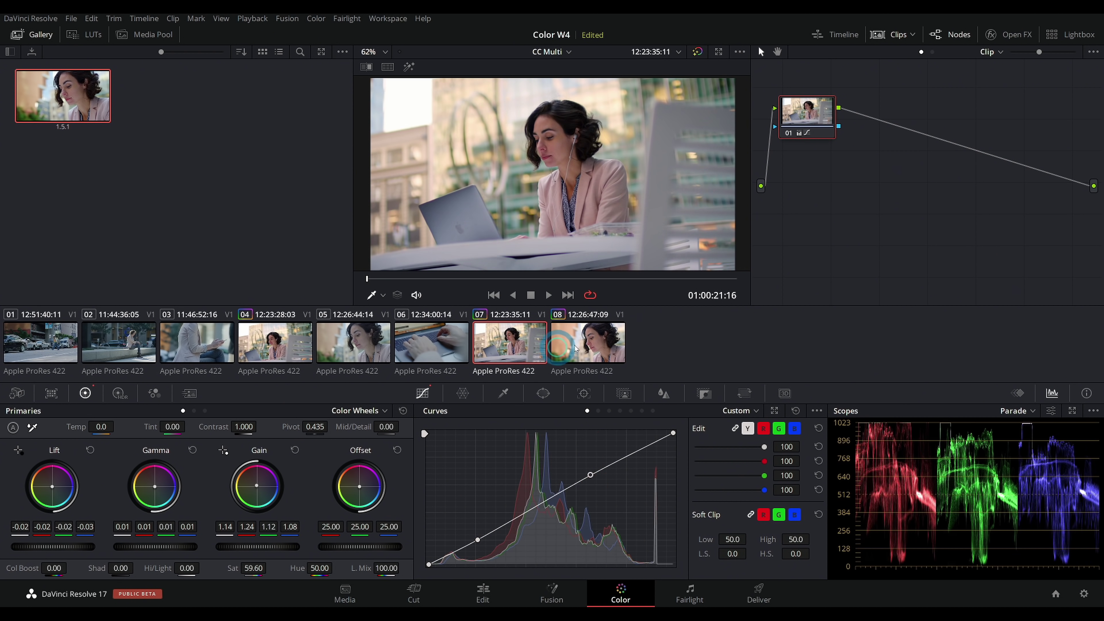
pyautogui.click(606, 331)
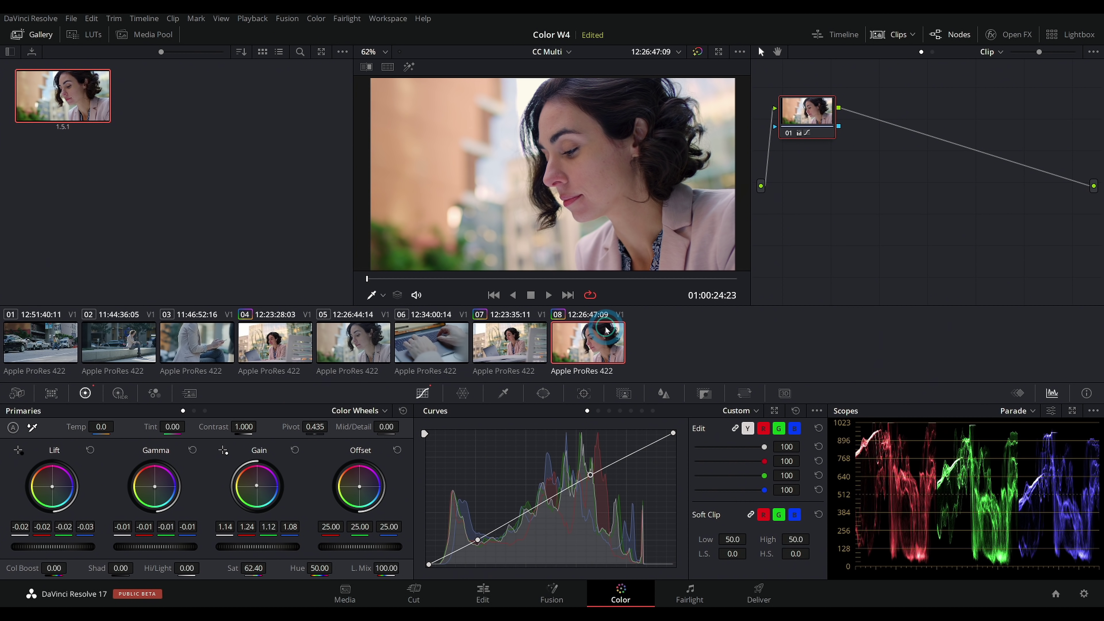
# Copy clip 08's grade onto the similar close-up in clip 05 and compare it with the other graded clips
pyautogui.click(367, 344)
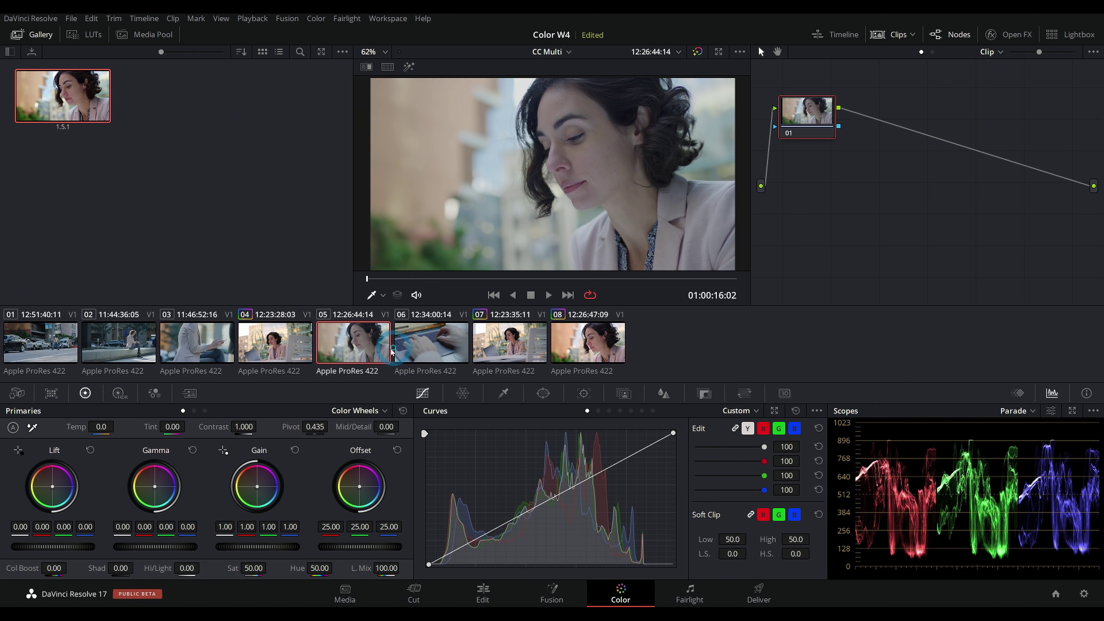
pyautogui.middleClick(587, 369)
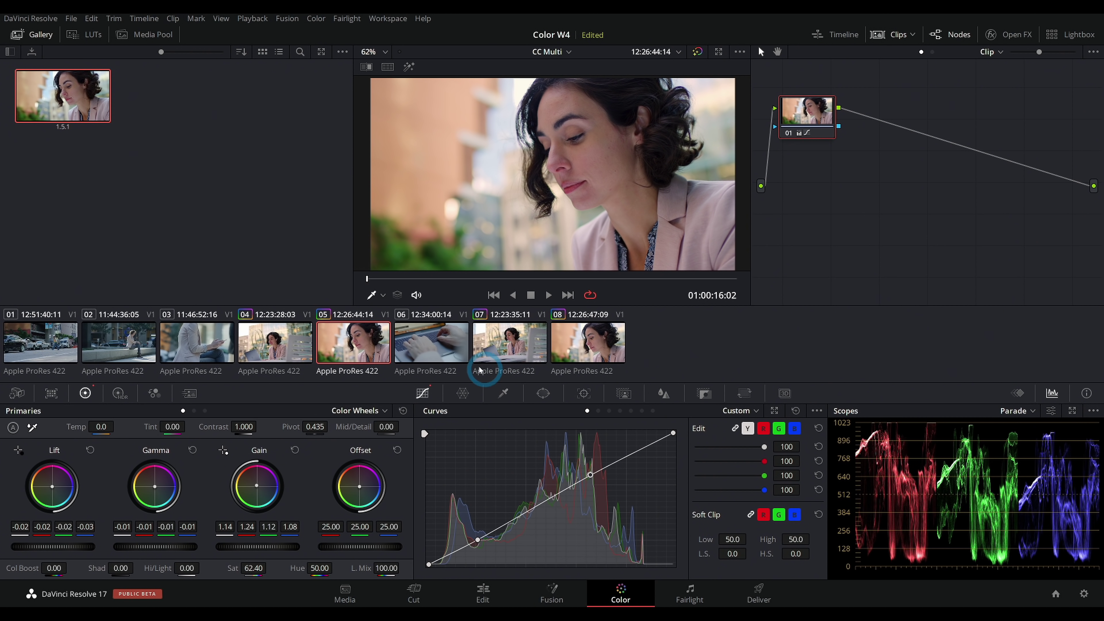
pyautogui.click(525, 352)
pyautogui.click(584, 342)
pyautogui.click(359, 345)
pyautogui.click(275, 347)
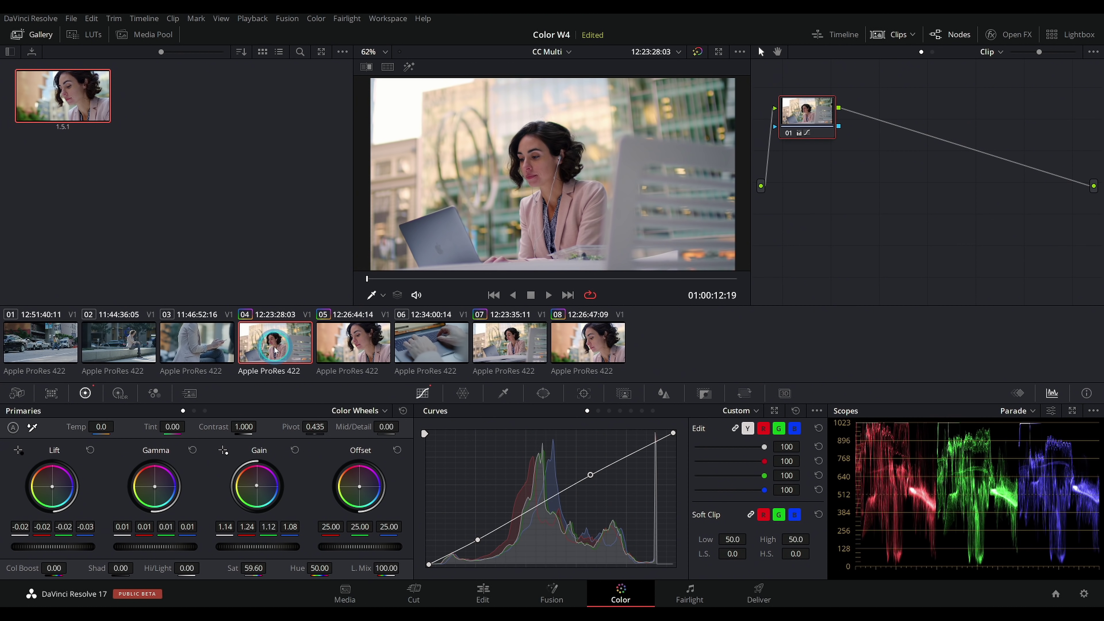
# Compare ungraded clip 03 with clip 04, and copy clip 04's grade onto clip 03
pyautogui.click(288, 355)
pyautogui.press('Up')
pyautogui.moveTo(436, 279); pyautogui.dragTo(519, 279)
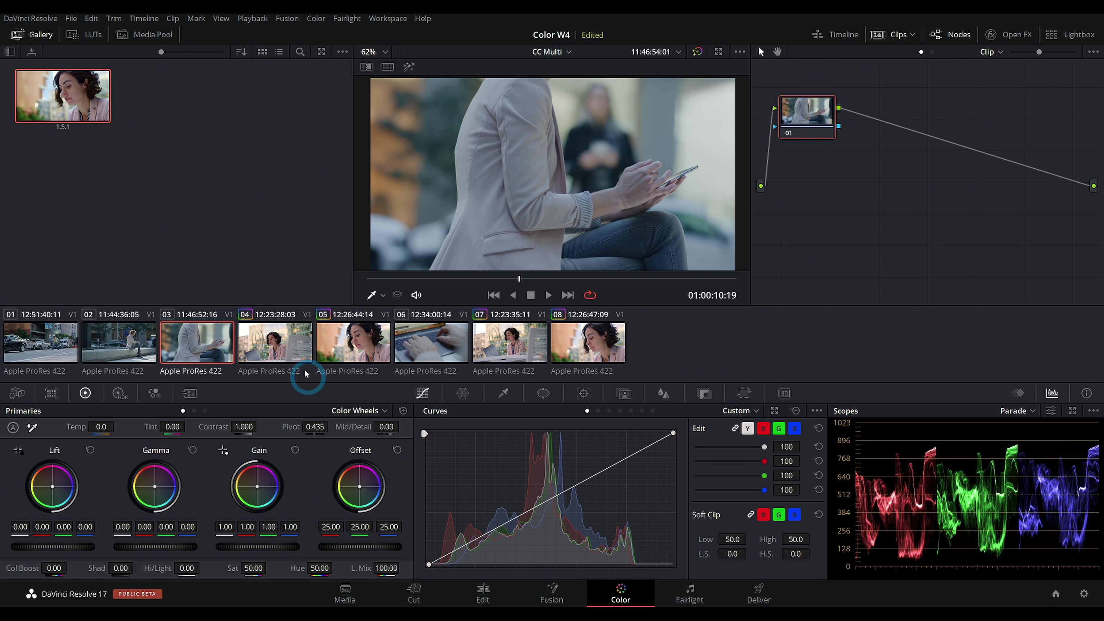
pyautogui.click(270, 342)
pyautogui.click(199, 348)
pyautogui.click(258, 344)
pyautogui.click(191, 346)
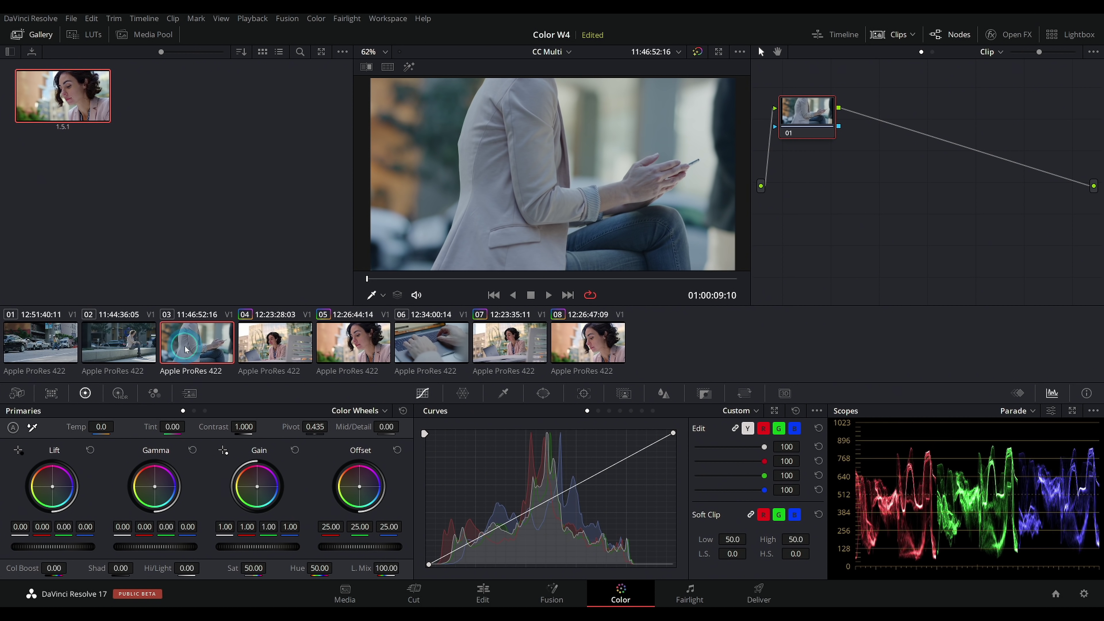
pyautogui.click(278, 353)
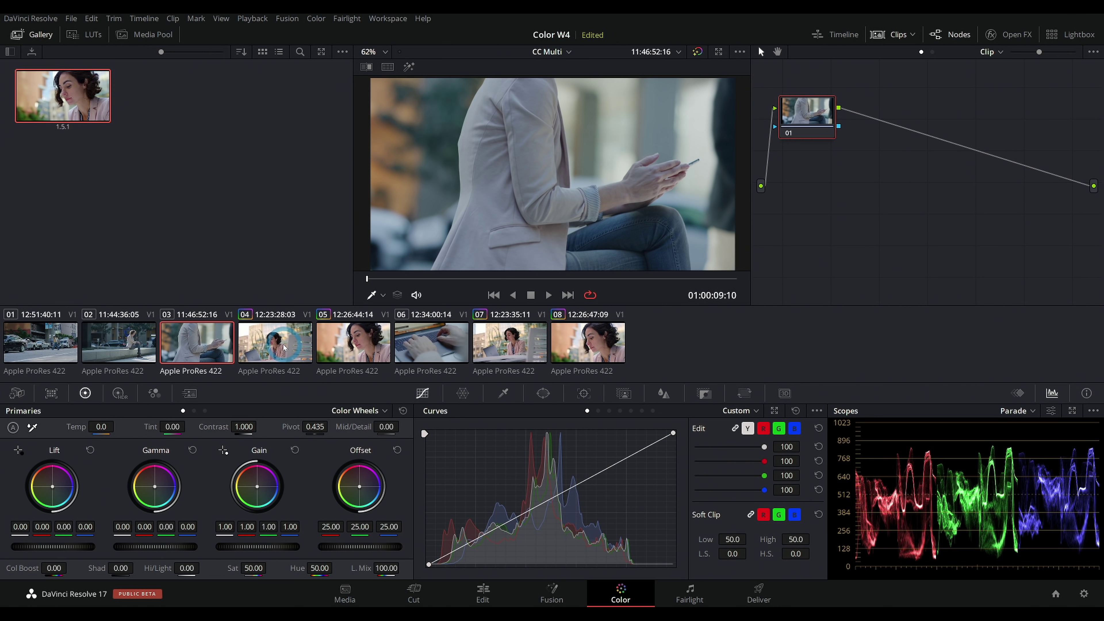
pyautogui.middleClick(283, 347)
# Compare the newly graded clip 03 with clip 04 and raise clip 03's saturation to 68.20
pyautogui.click(278, 347)
pyautogui.click(197, 346)
pyautogui.click(272, 344)
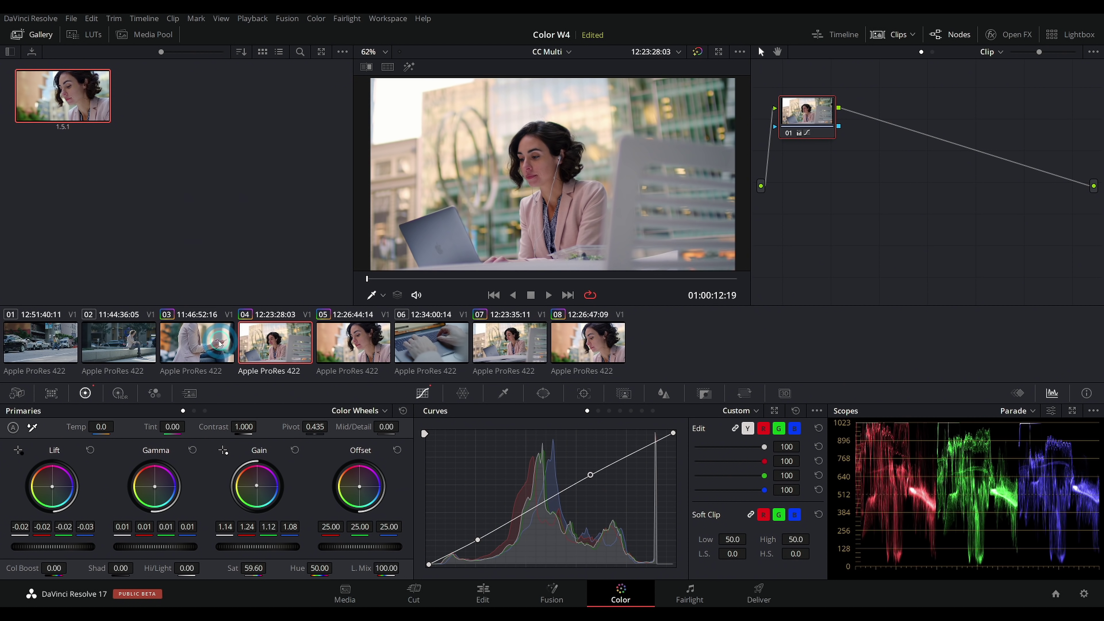
pyautogui.click(198, 346)
pyautogui.click(269, 344)
pyautogui.click(220, 341)
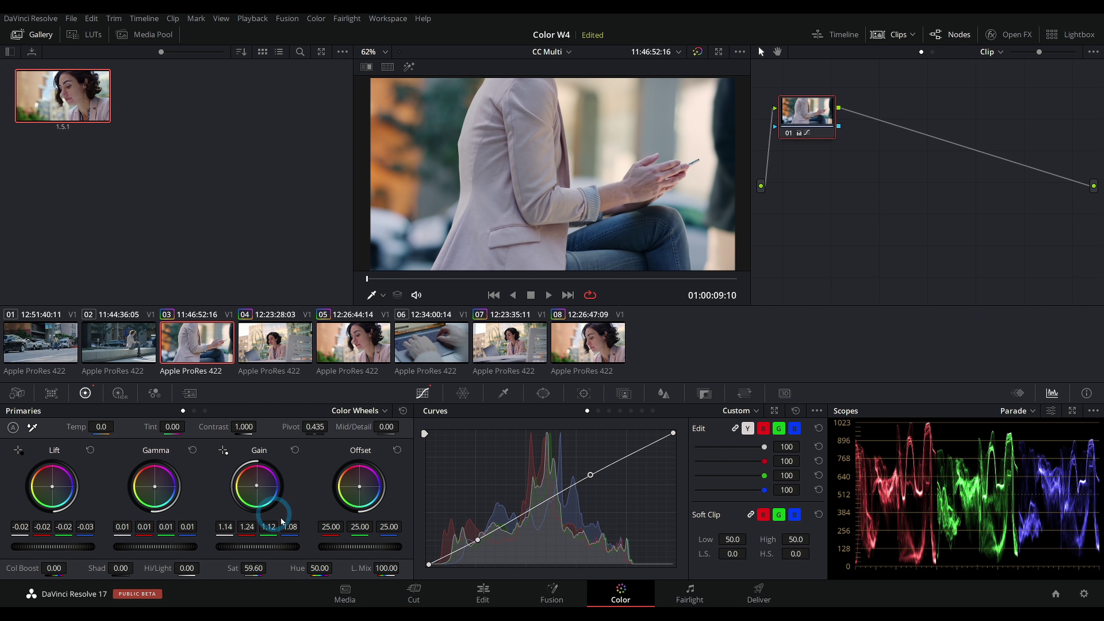
pyautogui.moveTo(252, 566); pyautogui.dragTo(269, 566)
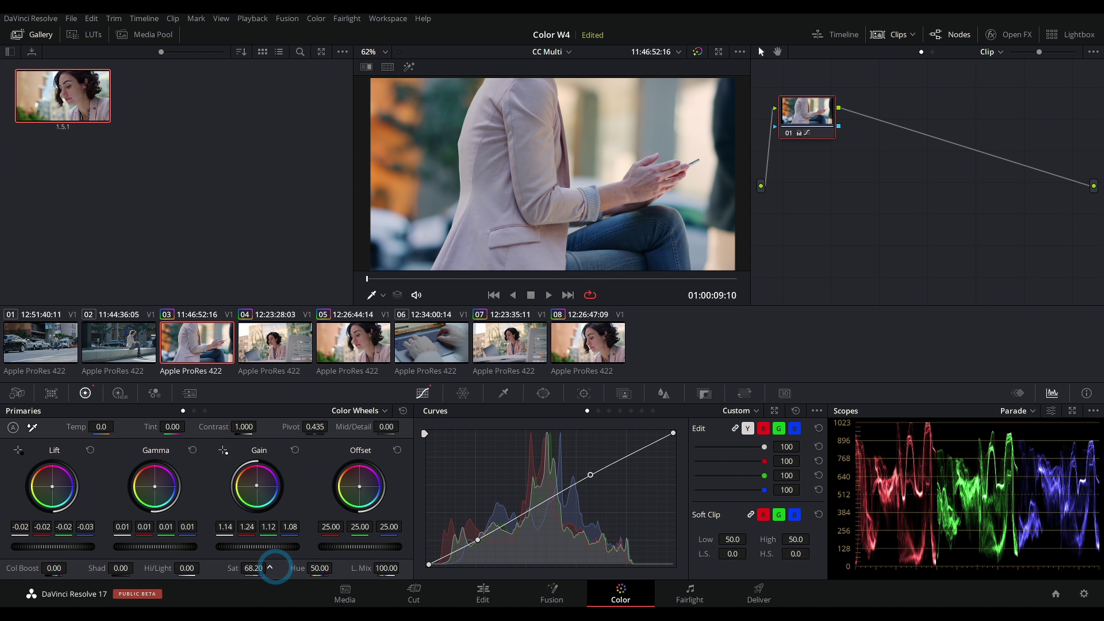
# Compare clip 03 repeatedly with clip 04 to judge how well their saturation and colour match
pyautogui.click(521, 214)
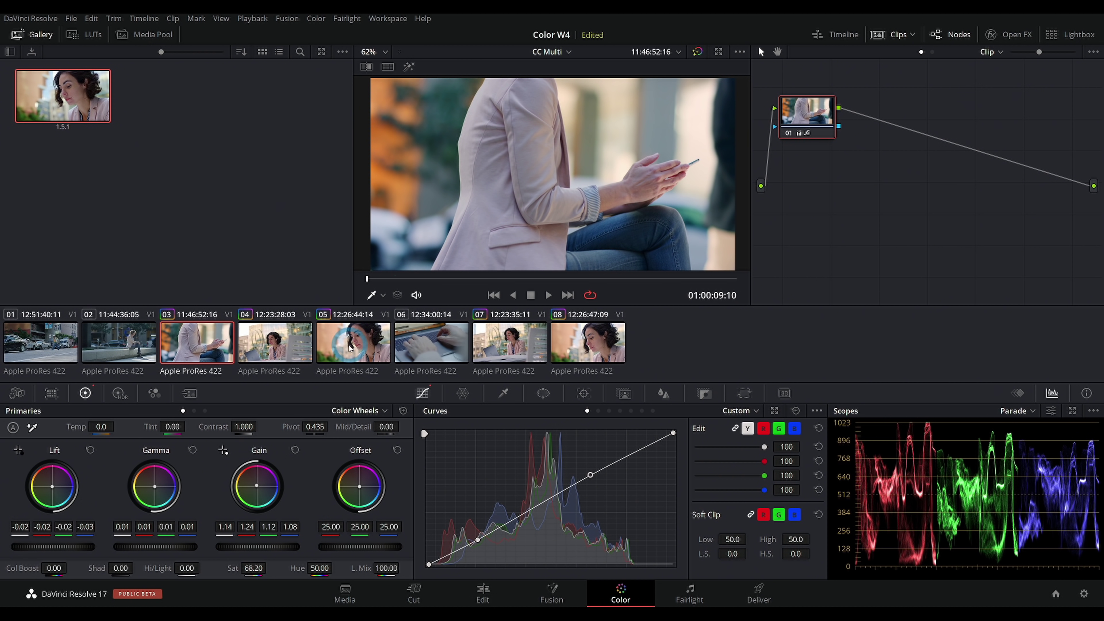
pyautogui.click(270, 334)
pyautogui.click(222, 340)
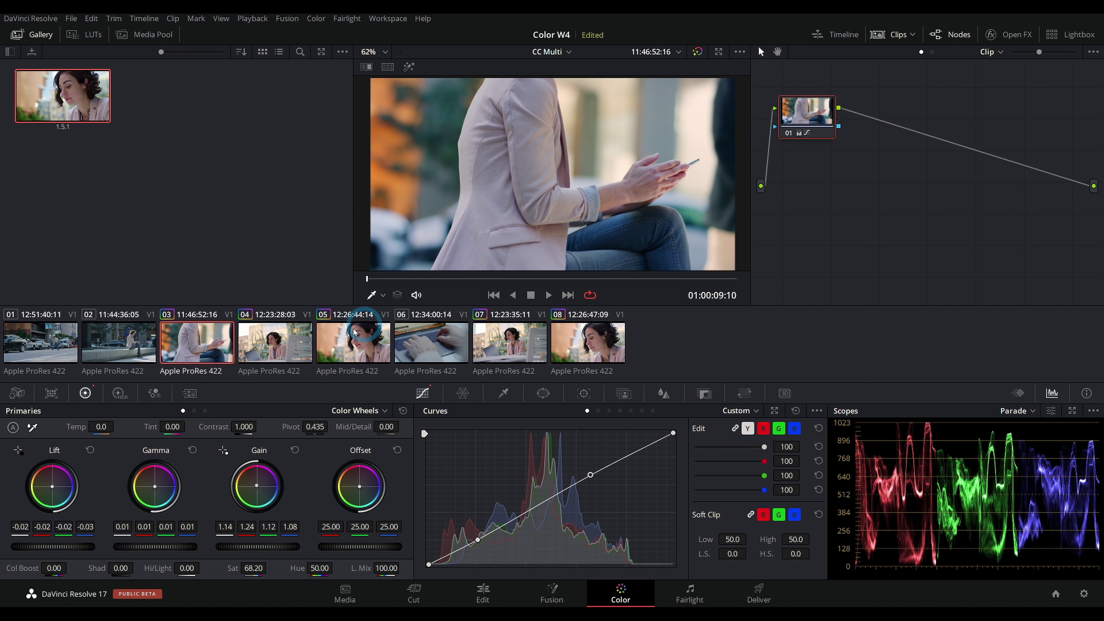
pyautogui.click(263, 340)
pyautogui.click(214, 353)
pyautogui.click(261, 348)
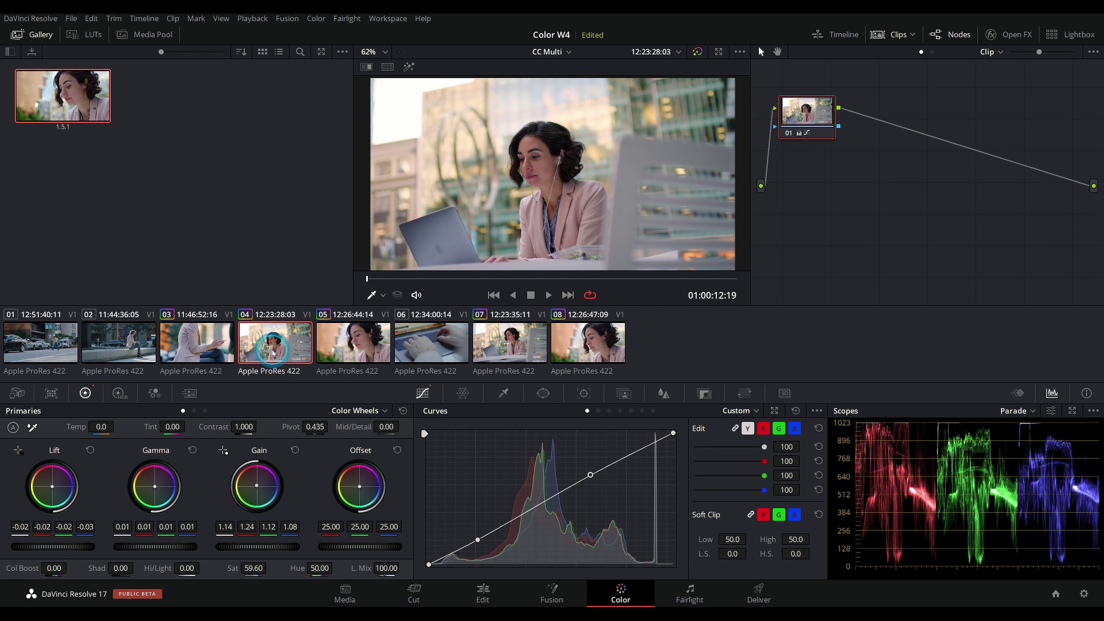
pyautogui.click(209, 350)
pyautogui.click(251, 347)
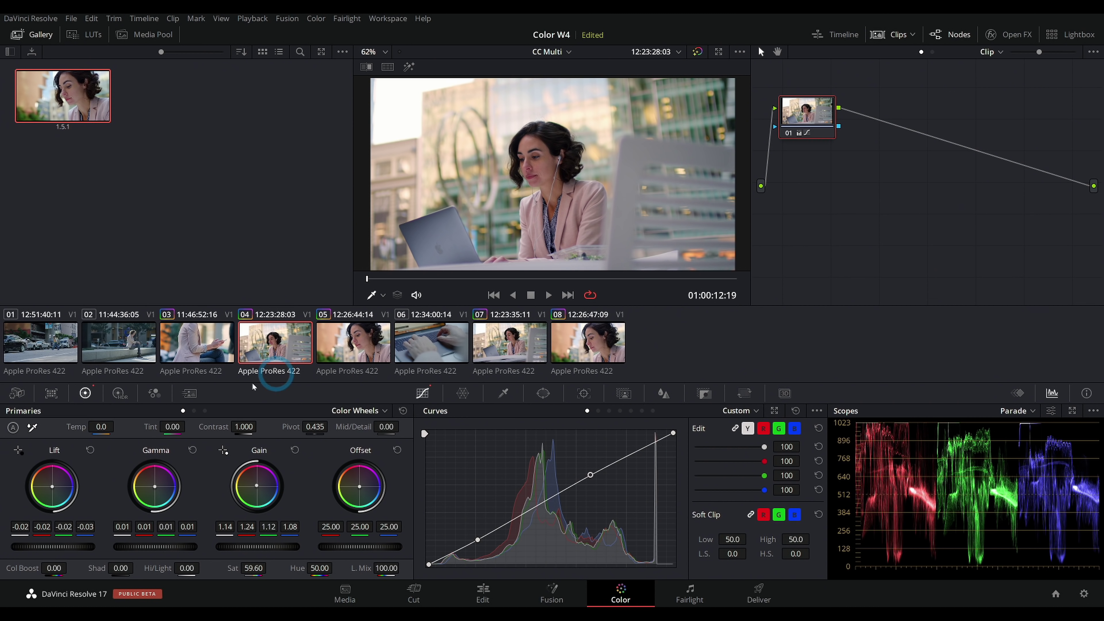
pyautogui.click(219, 353)
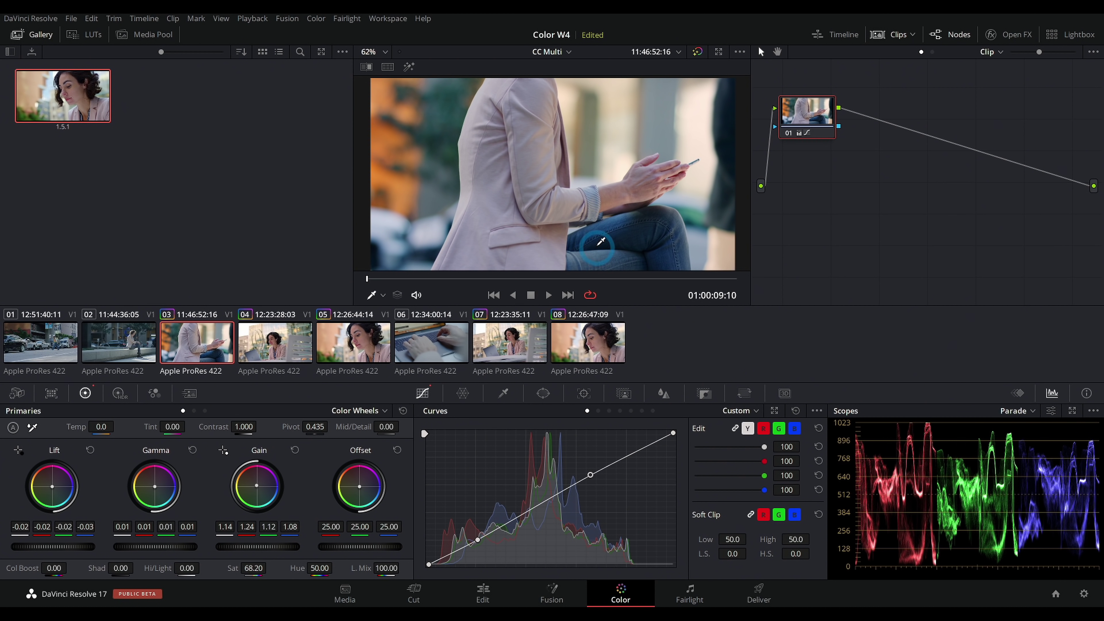
pyautogui.click(254, 354)
pyautogui.click(210, 351)
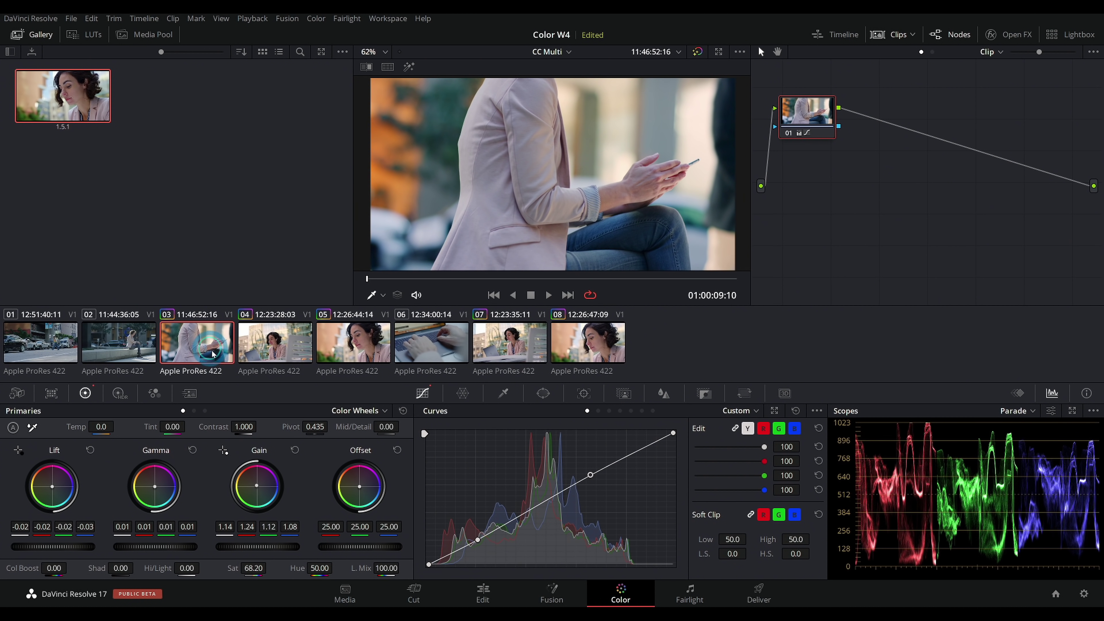
pyautogui.click(248, 353)
pyautogui.click(208, 352)
pyautogui.click(254, 349)
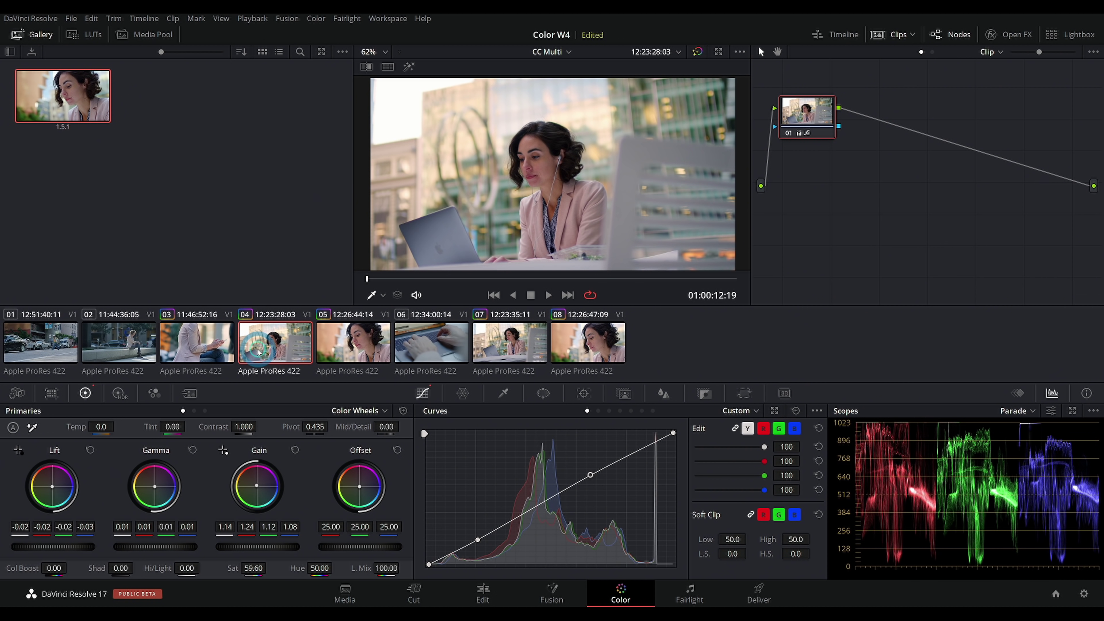
# Copy clip 03's grade onto ungraded clip 02, the wide shot of the seated woman
pyautogui.click(152, 354)
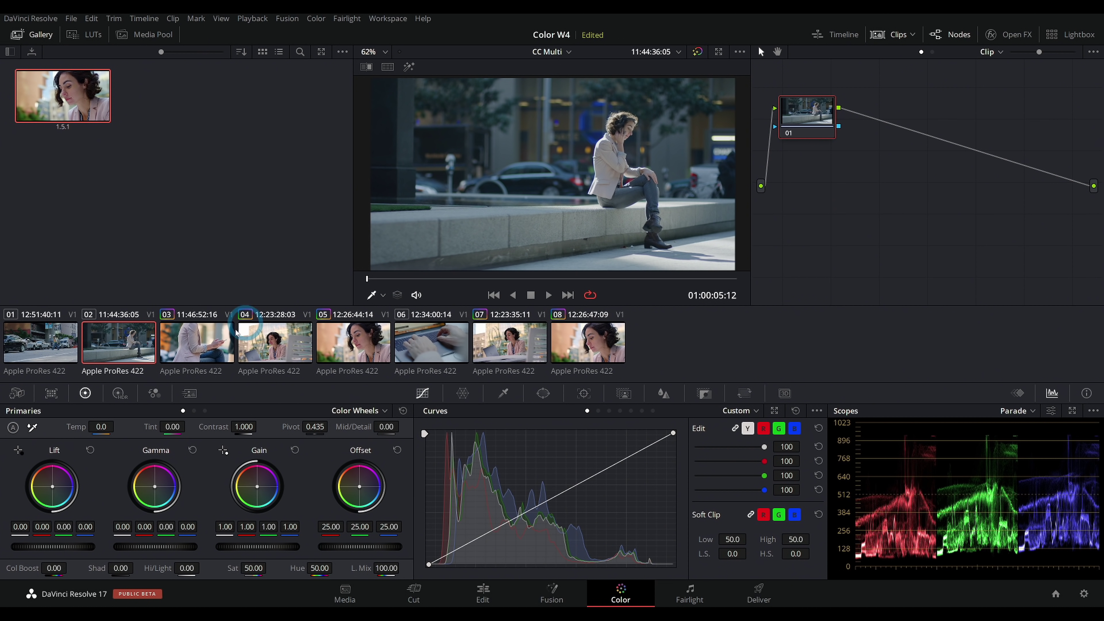
pyautogui.middleClick(204, 353)
pyautogui.click(145, 354)
pyautogui.click(180, 345)
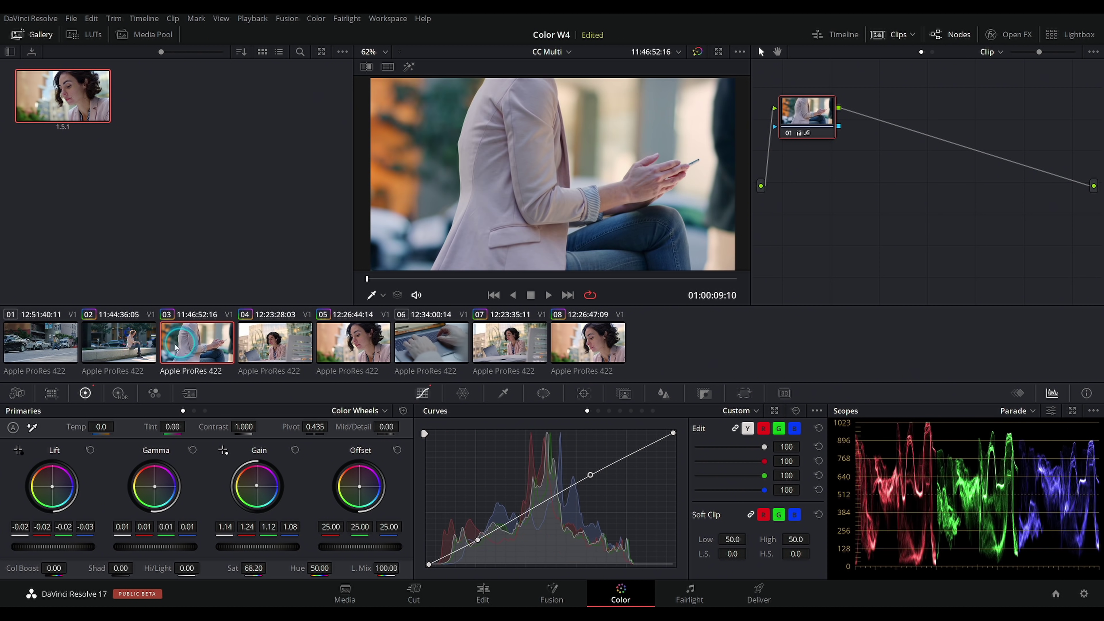
# Compare the newly graded clip 02 back and forth with clip 03
pyautogui.click(142, 345)
pyautogui.click(174, 346)
pyautogui.click(122, 345)
pyautogui.click(170, 349)
pyautogui.click(145, 350)
pyautogui.click(187, 339)
pyautogui.click(148, 335)
pyautogui.click(192, 334)
pyautogui.click(143, 335)
pyautogui.click(190, 335)
# Copy clip 02's grade onto clip 01 and check a frame near the end of the street shot
pyautogui.click(150, 344)
pyautogui.click(89, 361)
pyautogui.moveTo(404, 278); pyautogui.dragTo(691, 279)
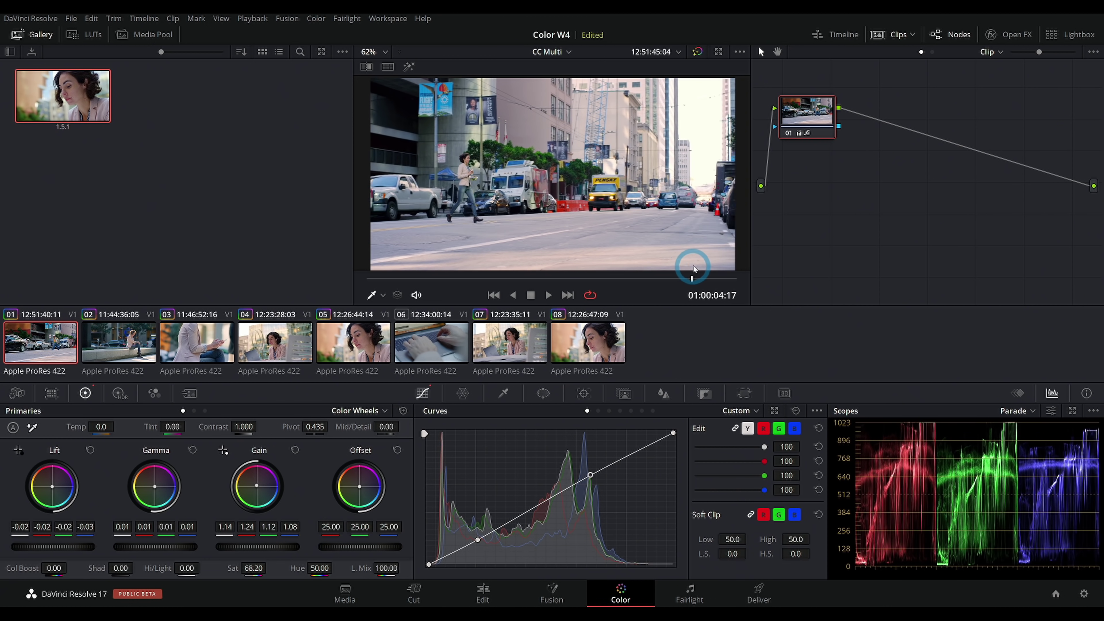
# Compare clip 01 with graded clips 02 and 03
pyautogui.click(120, 344)
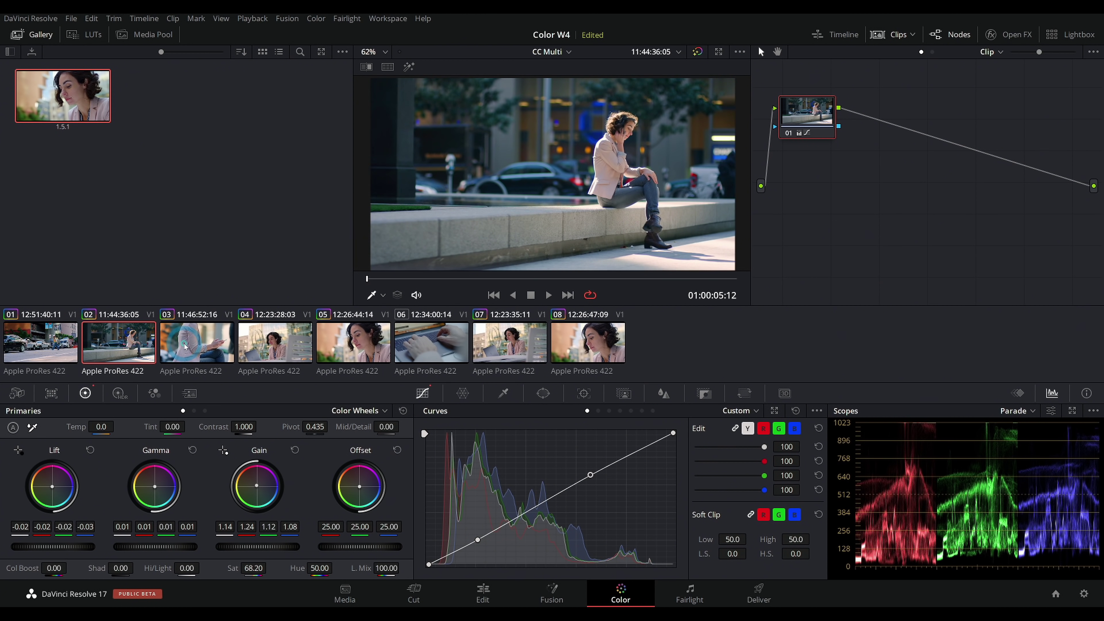
pyautogui.click(184, 344)
pyautogui.click(103, 341)
pyautogui.click(49, 343)
pyautogui.click(225, 343)
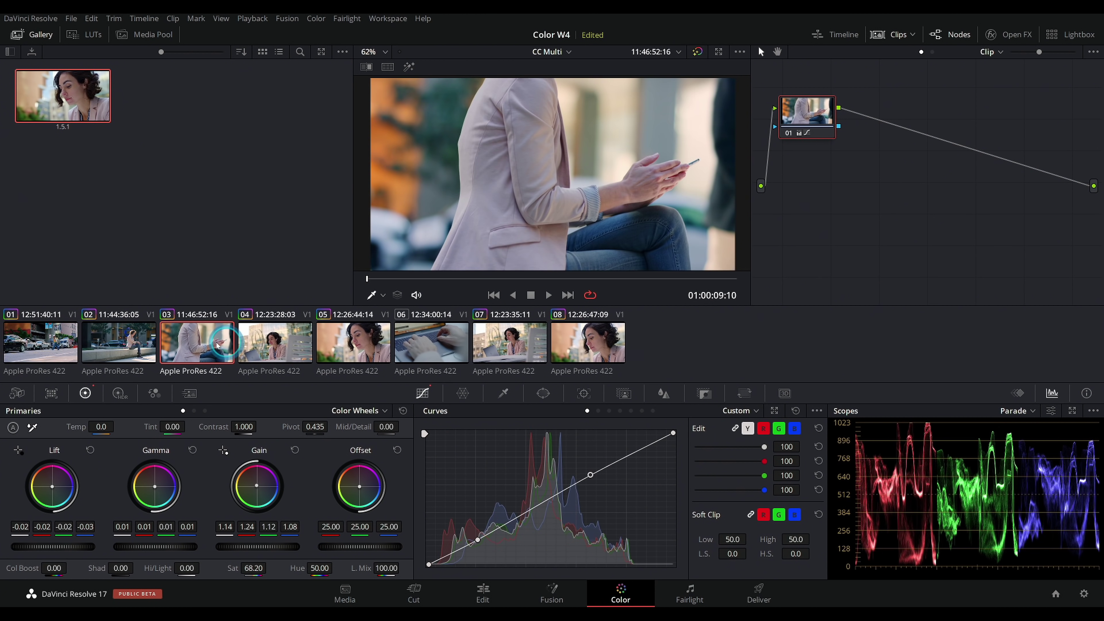
# Shift clip 01's gain colour balance to lower the blue channel to 1.05, and compare the clip with clip 02
pyautogui.click(29, 345)
pyautogui.click(538, 191)
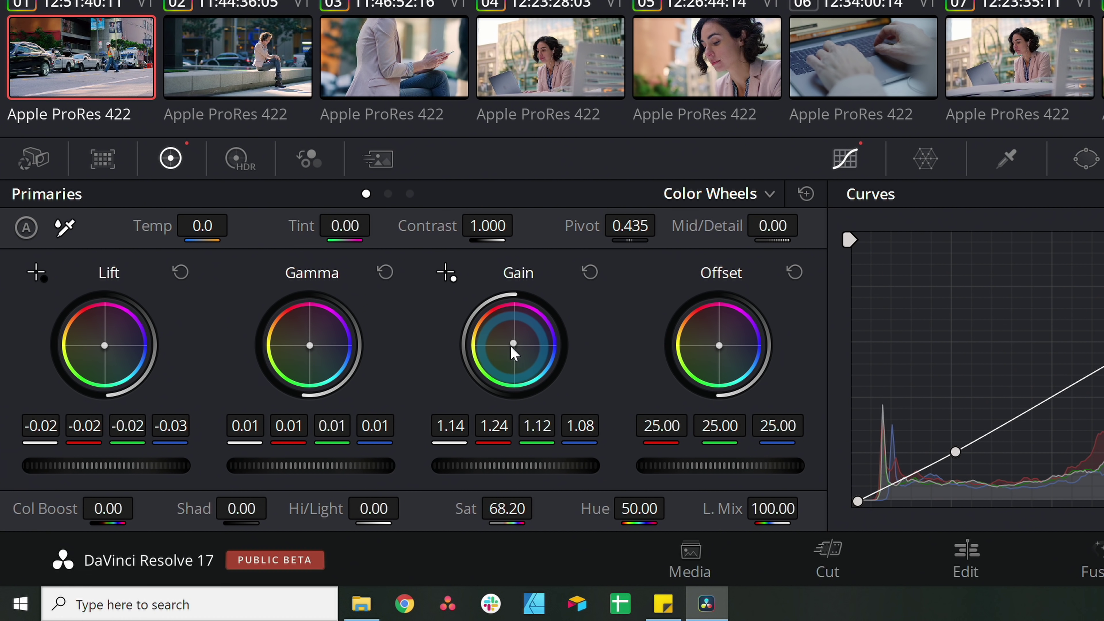
pyautogui.click(260, 487)
pyautogui.moveTo(519, 348); pyautogui.dragTo(512, 343)
pyautogui.click(247, 93)
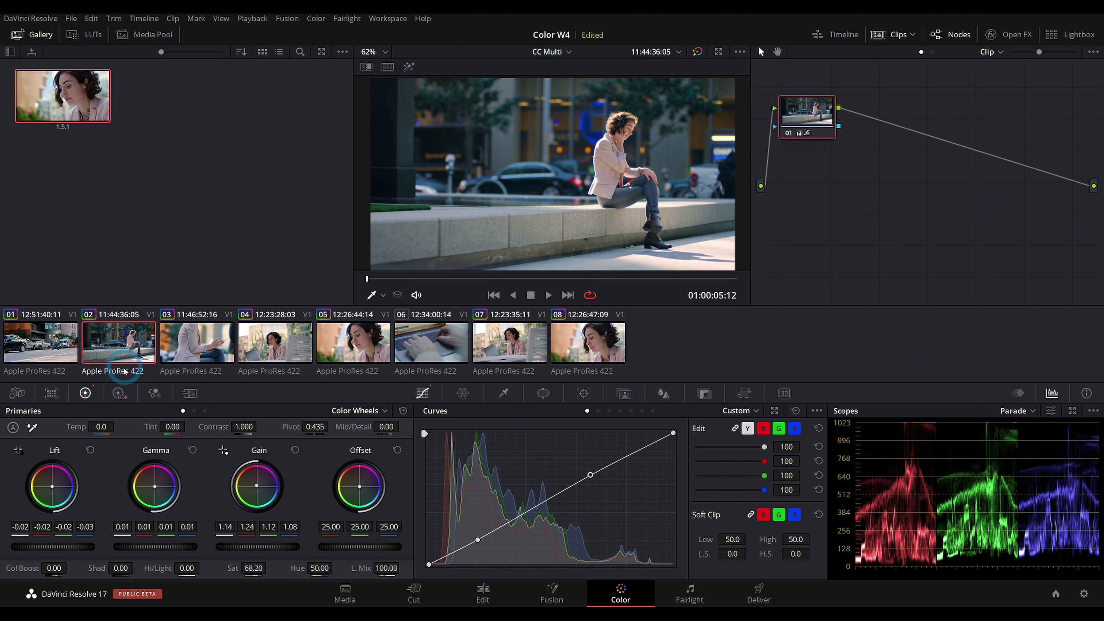
pyautogui.click(138, 80)
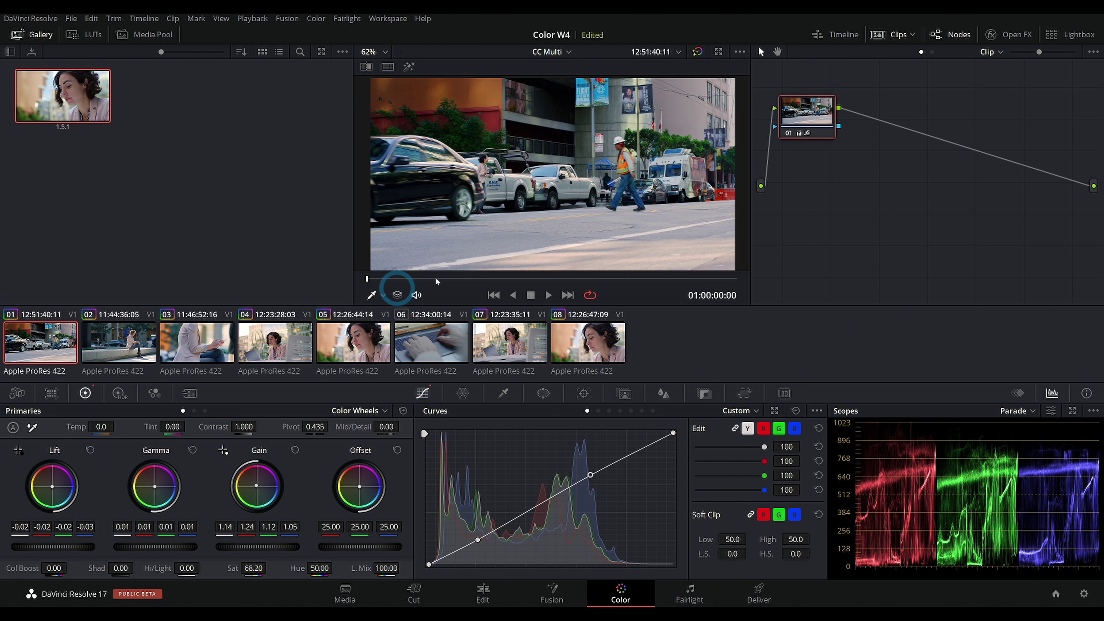
# Inspect clip 01's shadows up close, set its lift to -0.01 on all channels, and compare it with clip 02
pyautogui.scroll(6, 534, 192)
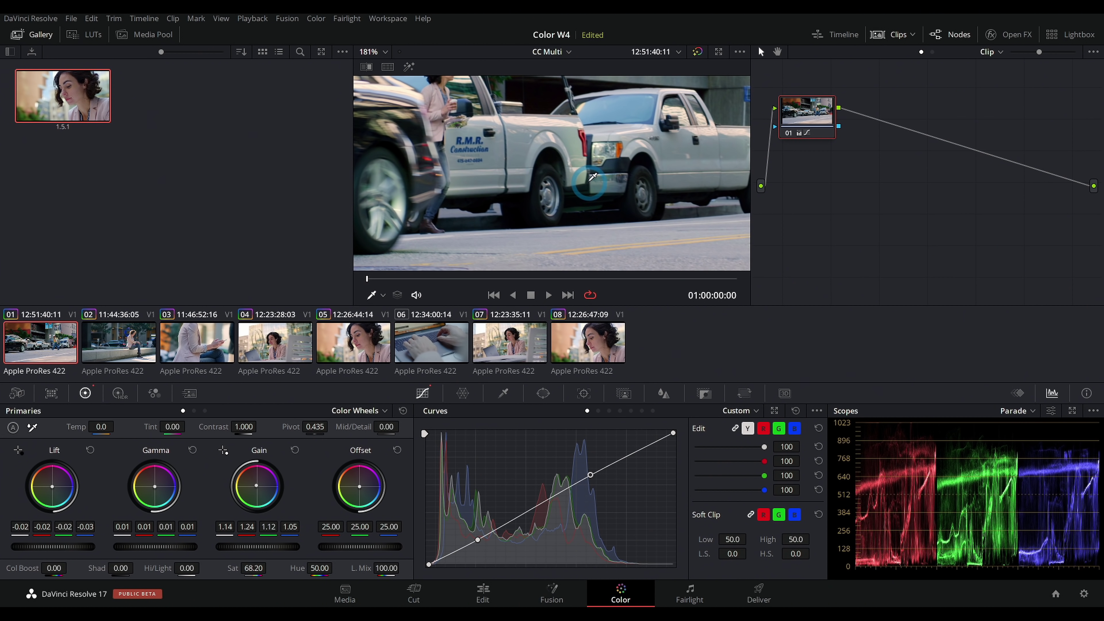
pyautogui.moveTo(66, 552); pyautogui.dragTo(65, 551)
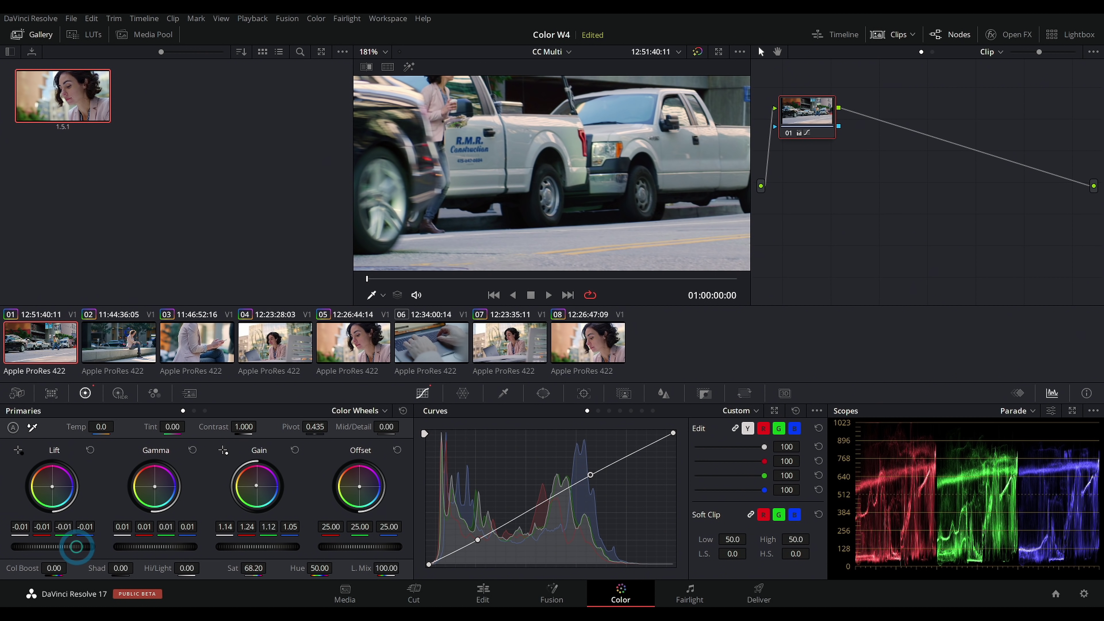
pyautogui.click(102, 346)
pyautogui.click(56, 347)
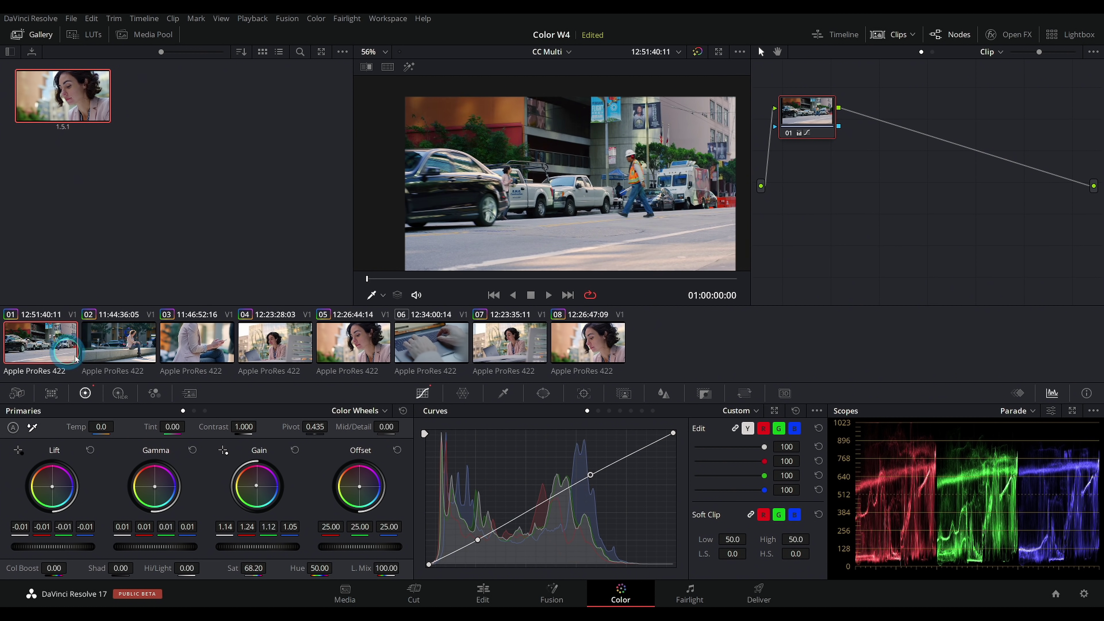
pyautogui.click(113, 347)
pyautogui.click(35, 361)
pyautogui.click(121, 348)
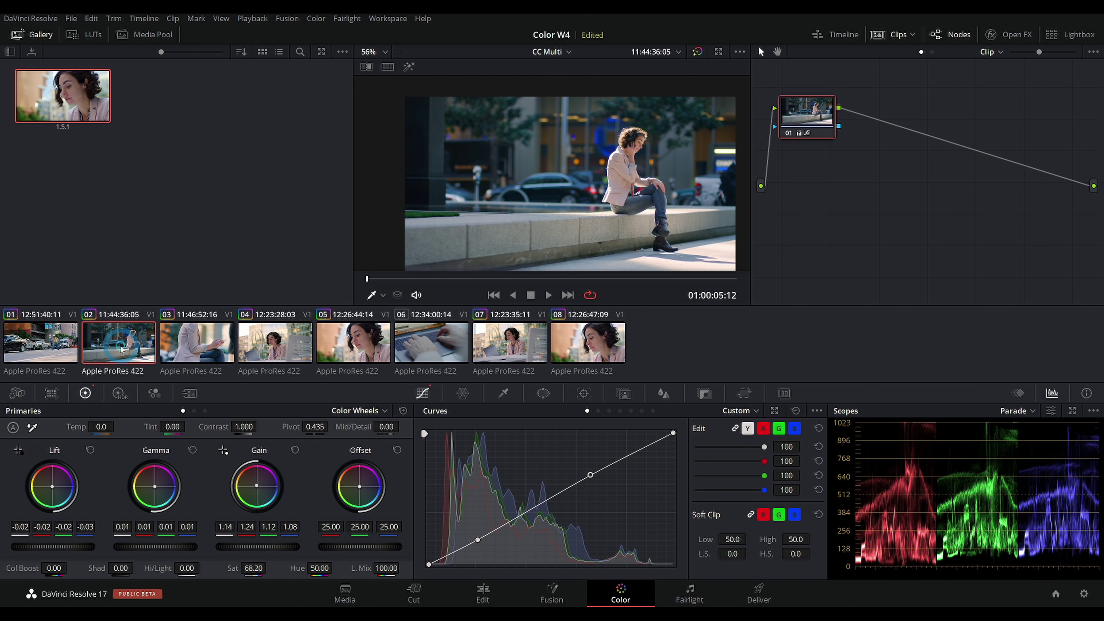
# Compare clip 01 with clip 04, including the last frames of the street shot
pyautogui.click(354, 340)
pyautogui.click(278, 350)
pyautogui.click(17, 361)
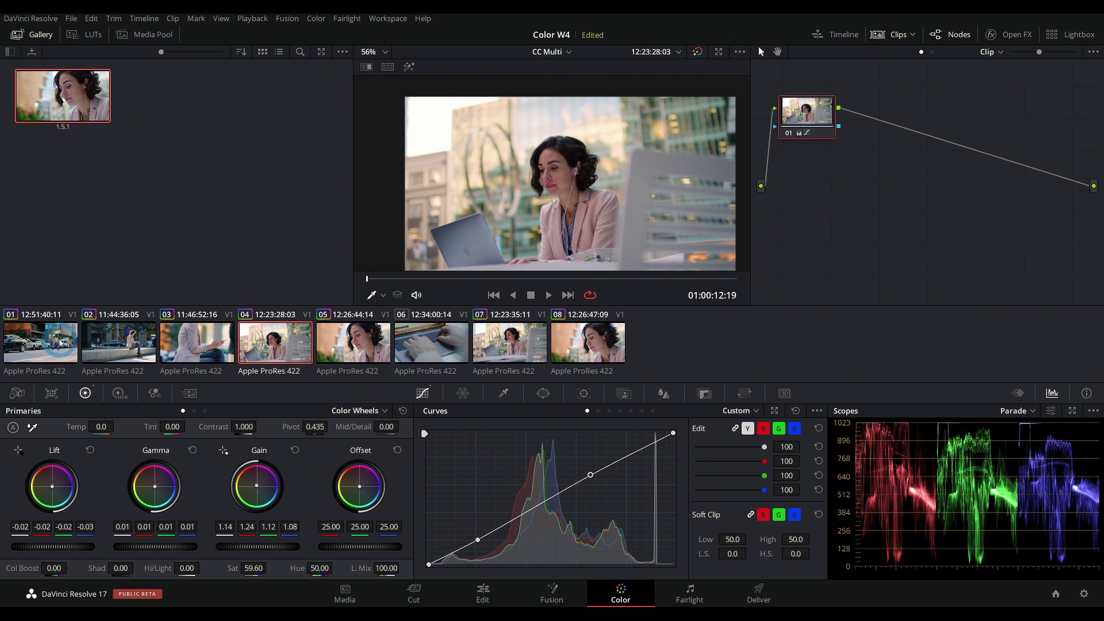
pyautogui.click(295, 345)
pyautogui.click(64, 348)
pyautogui.click(286, 335)
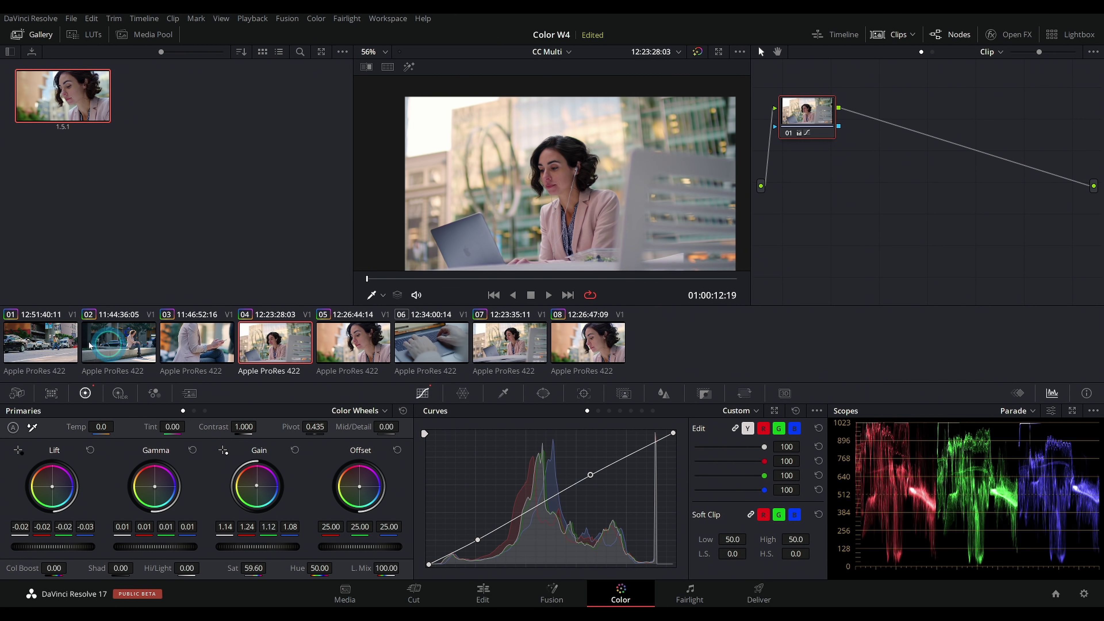
pyautogui.click(58, 343)
pyautogui.moveTo(551, 279); pyautogui.dragTo(734, 280)
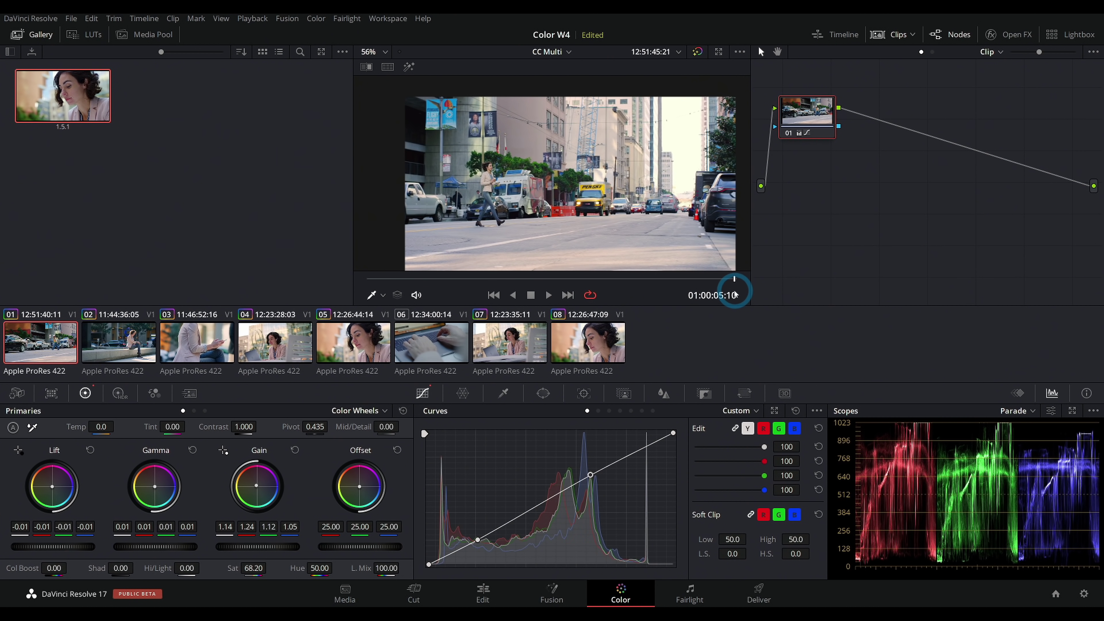
pyautogui.click(293, 343)
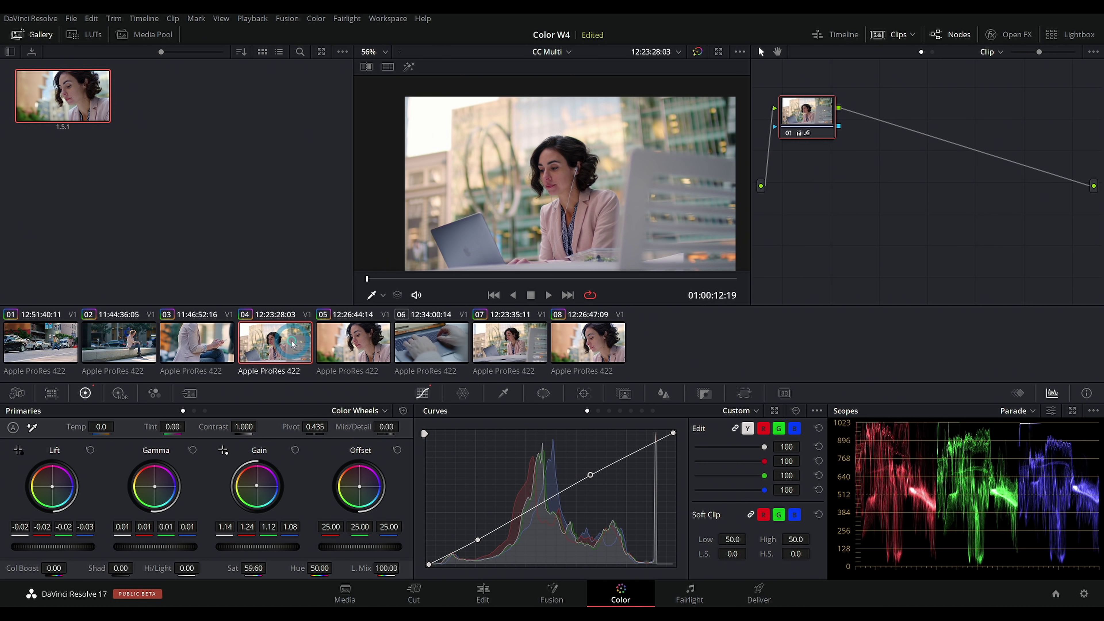
# Review clips 01 to 05 in sequence, checking clip 05 against clips 08 and 04
pyautogui.click(109, 348)
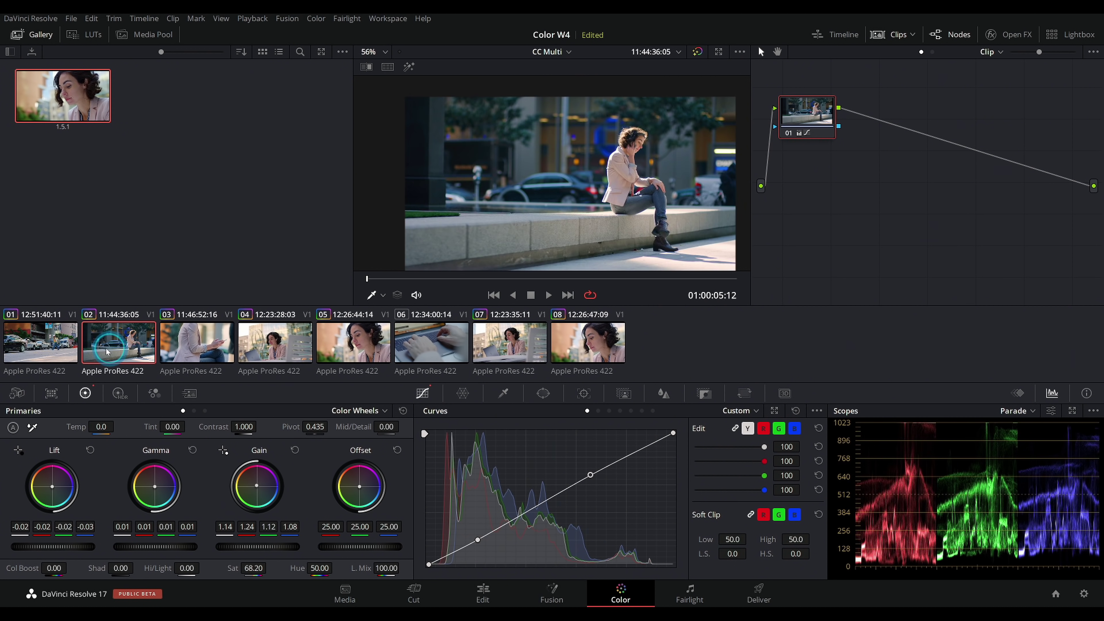
pyautogui.click(43, 355)
pyautogui.click(102, 342)
pyautogui.click(204, 342)
pyautogui.click(275, 342)
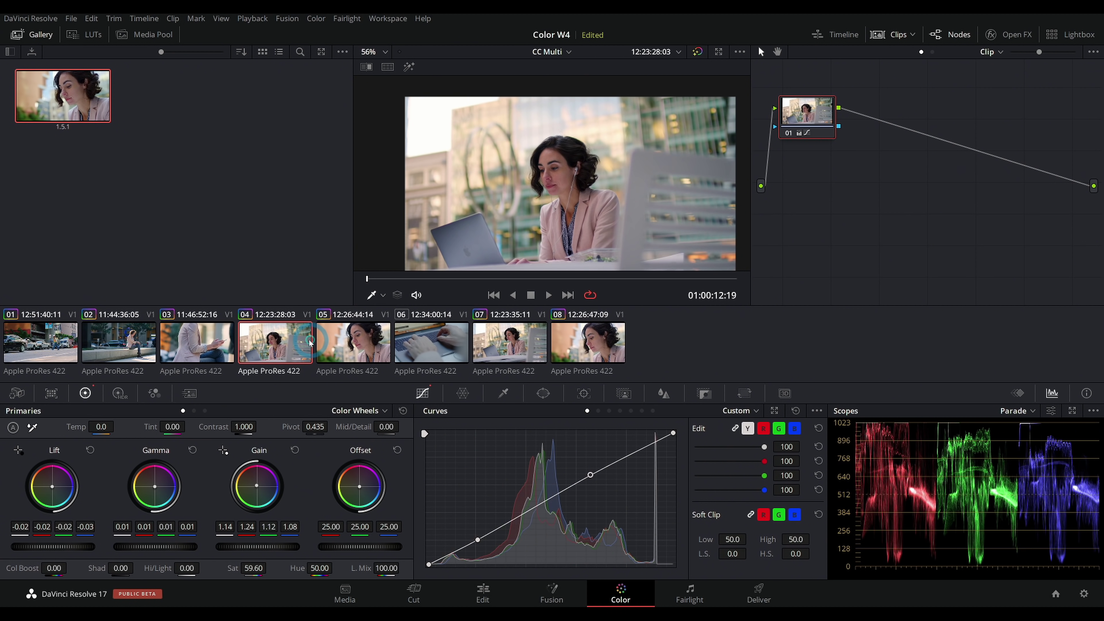
pyautogui.click(353, 342)
pyautogui.click(572, 348)
pyautogui.click(353, 342)
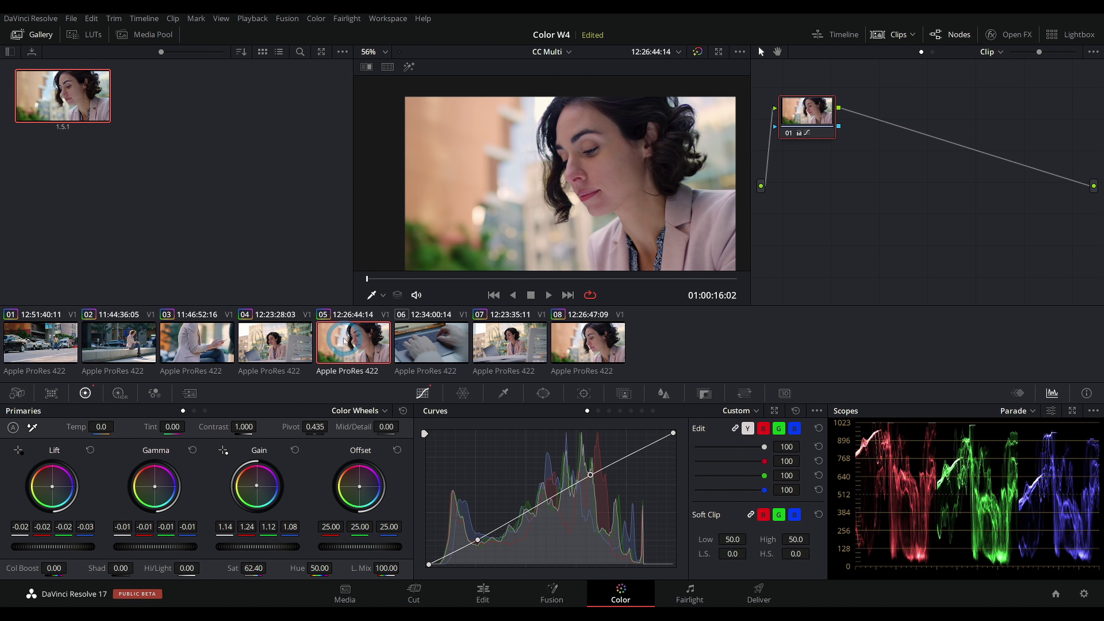
pyautogui.click(275, 343)
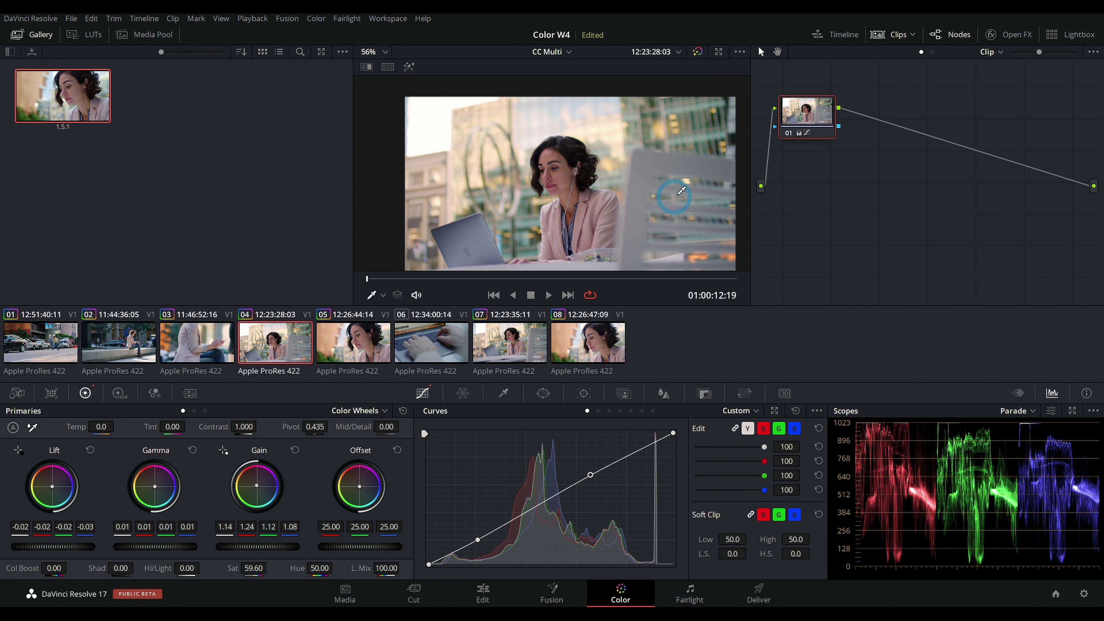
pyautogui.click(352, 365)
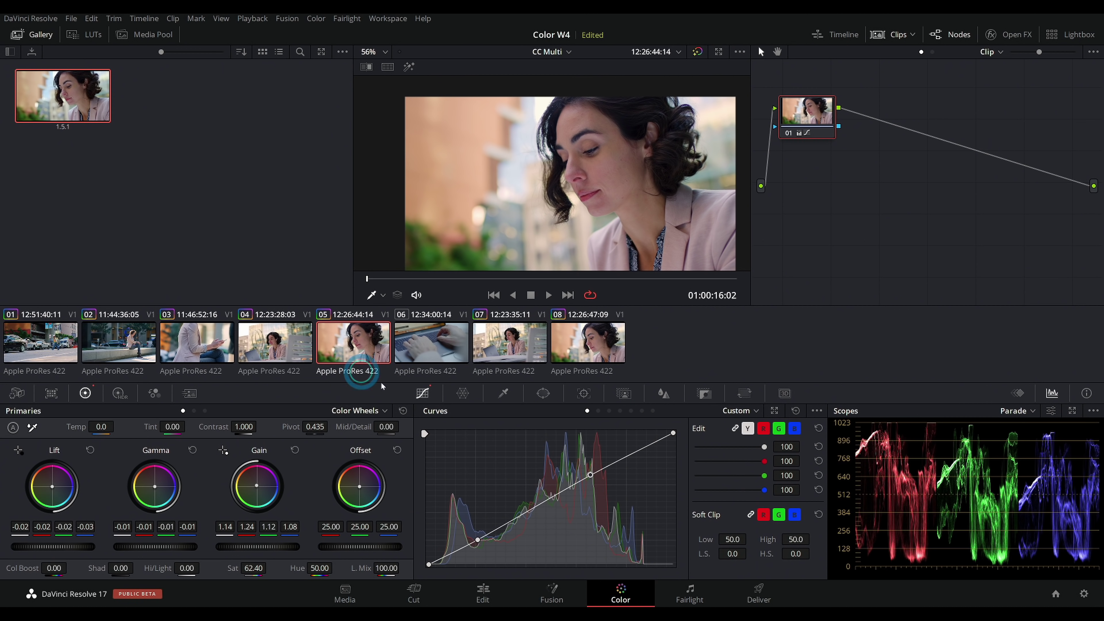
# Apply the existing grade with 59.60 saturation to ungraded clip 06 and compare it with clips 05 and 04
pyautogui.click(420, 350)
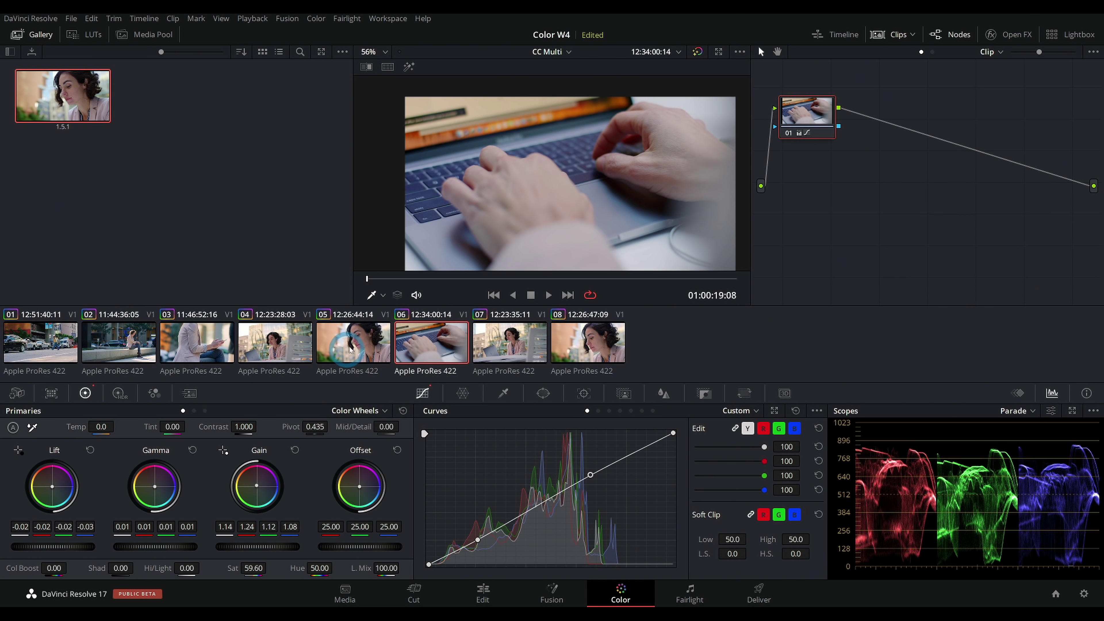
pyautogui.click(350, 349)
pyautogui.click(413, 350)
pyautogui.click(377, 351)
pyautogui.click(416, 351)
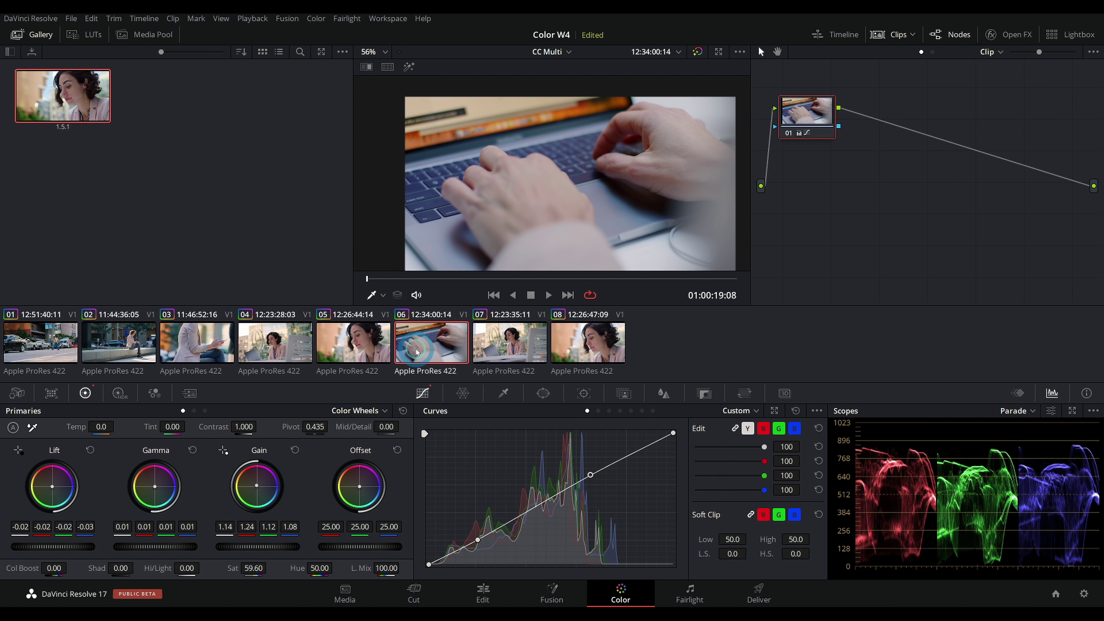
pyautogui.click(308, 351)
pyautogui.click(437, 345)
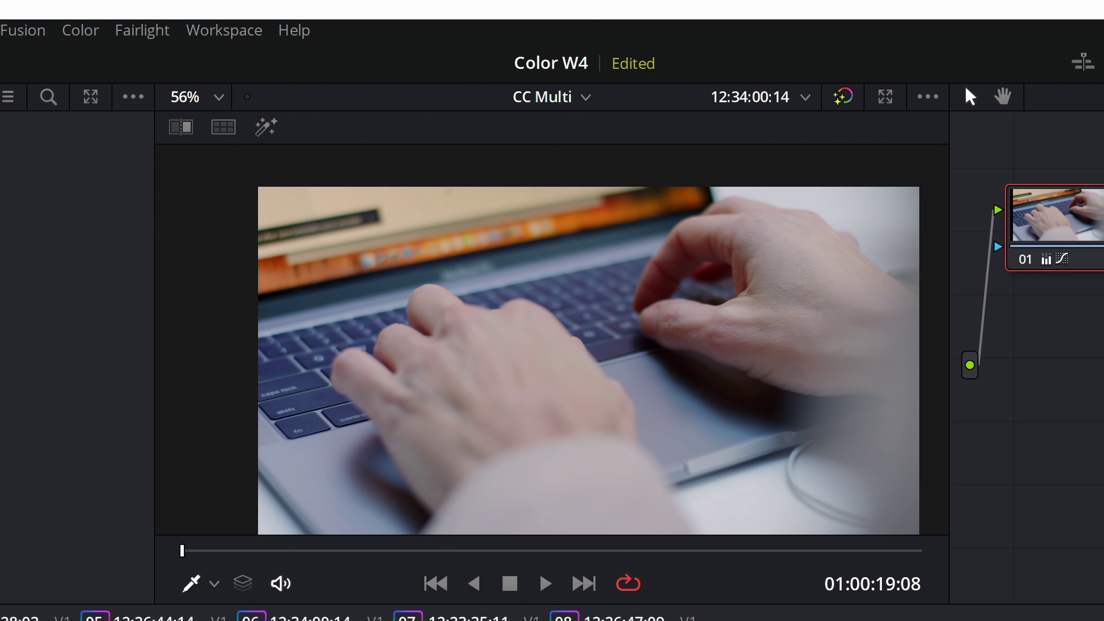
# Compare clip 06, the hands on the keyboard, with clip 07 for matching skin tones and colour
pyautogui.click(468, 617)
pyautogui.click(315, 618)
pyautogui.click(471, 616)
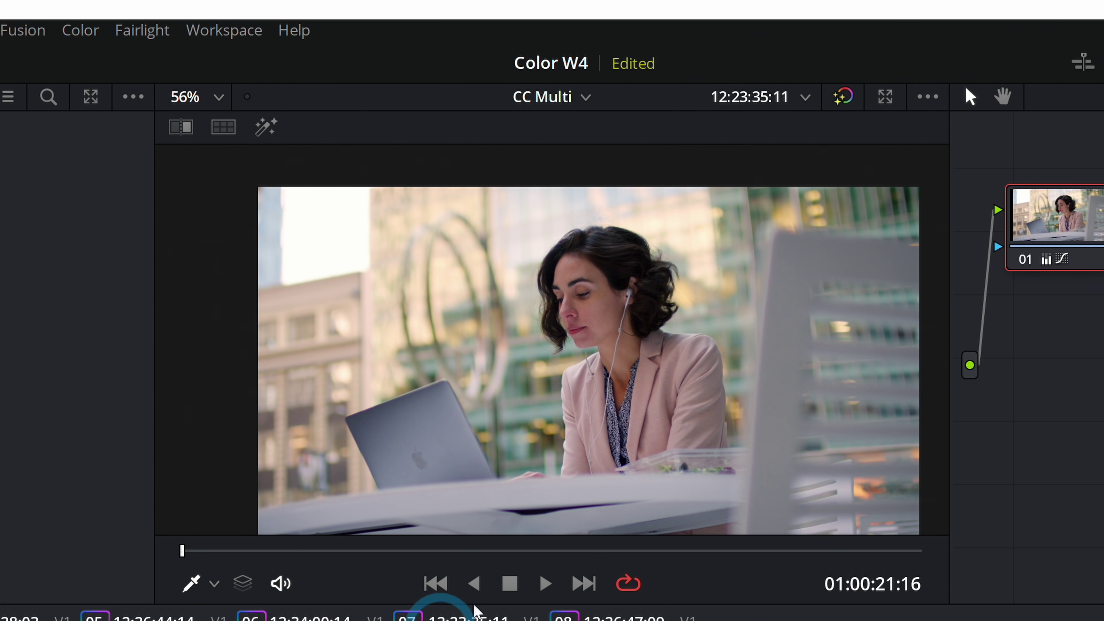
pyautogui.click(315, 617)
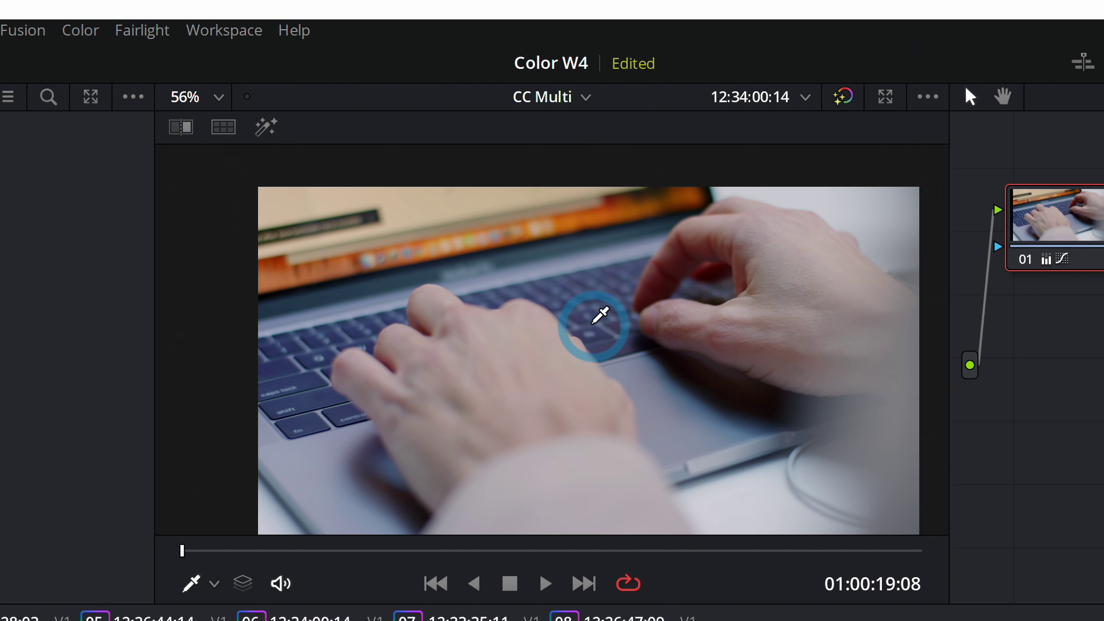
pyautogui.moveTo(611, 360); pyautogui.dragTo(615, 386)
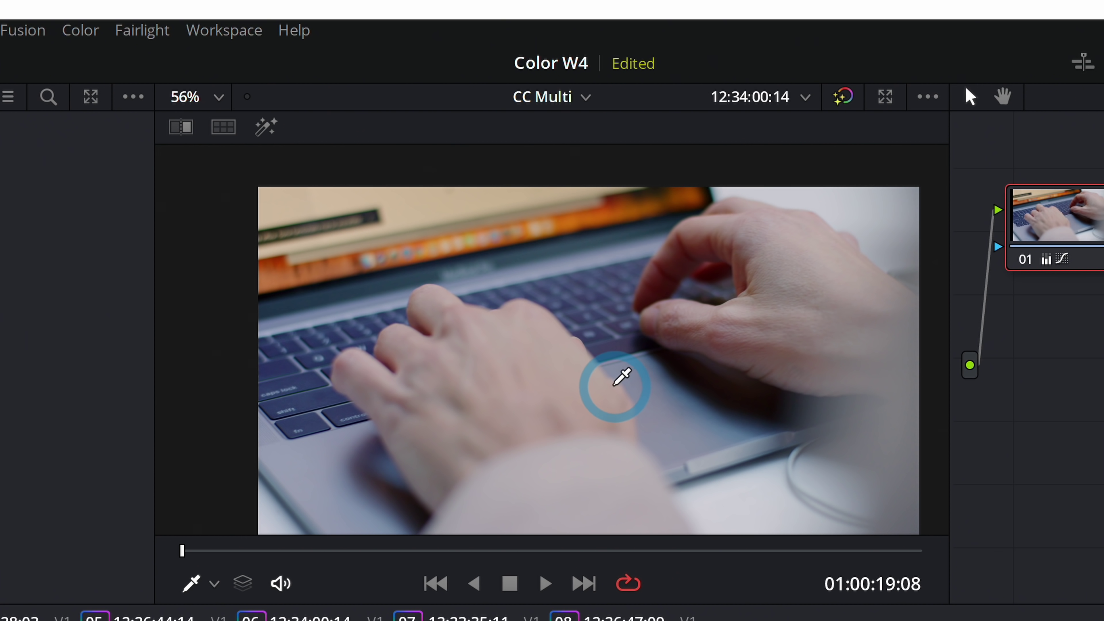
pyautogui.click(471, 618)
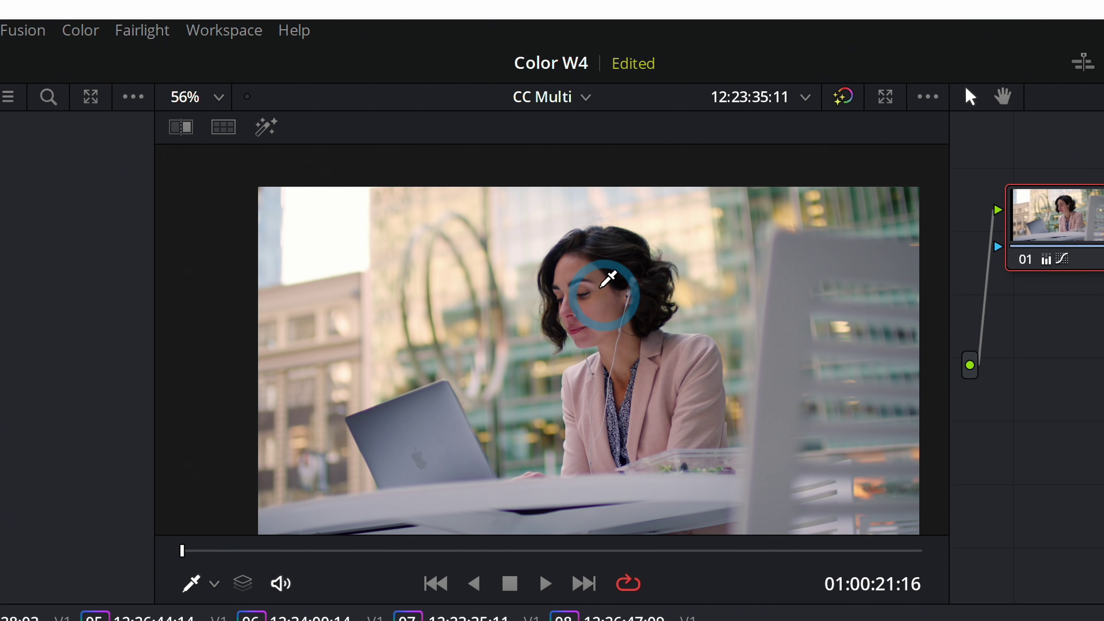
# Compare the woman's face in clip 07 closely with the hands in clip 06 for skin tone
pyautogui.scroll(3, 610, 301)
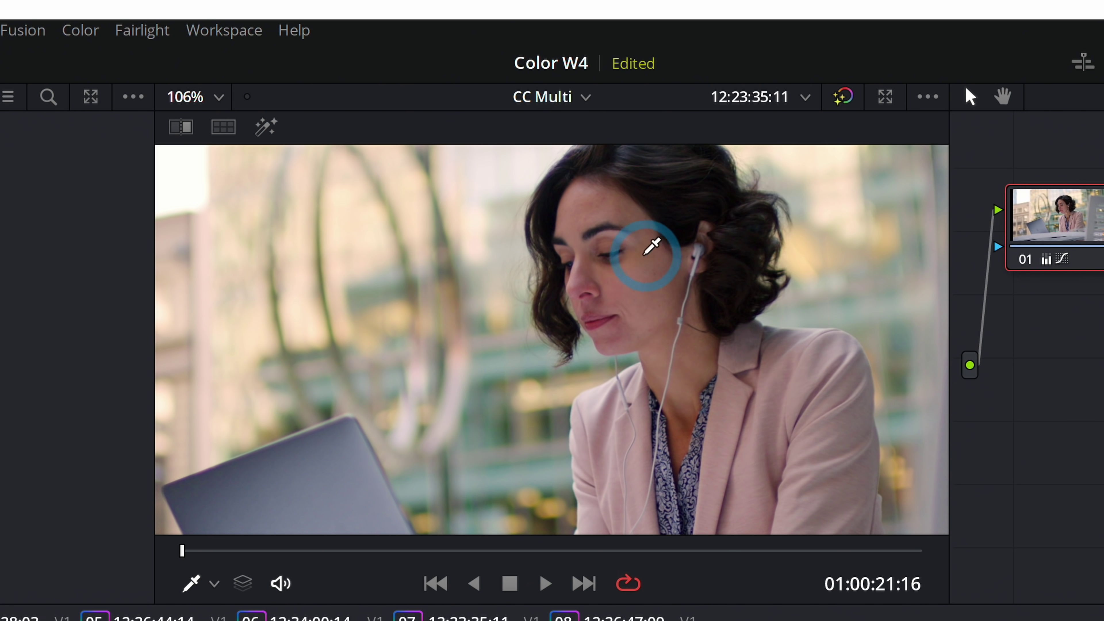
pyautogui.click(315, 618)
pyautogui.scroll(-3, 535, 365)
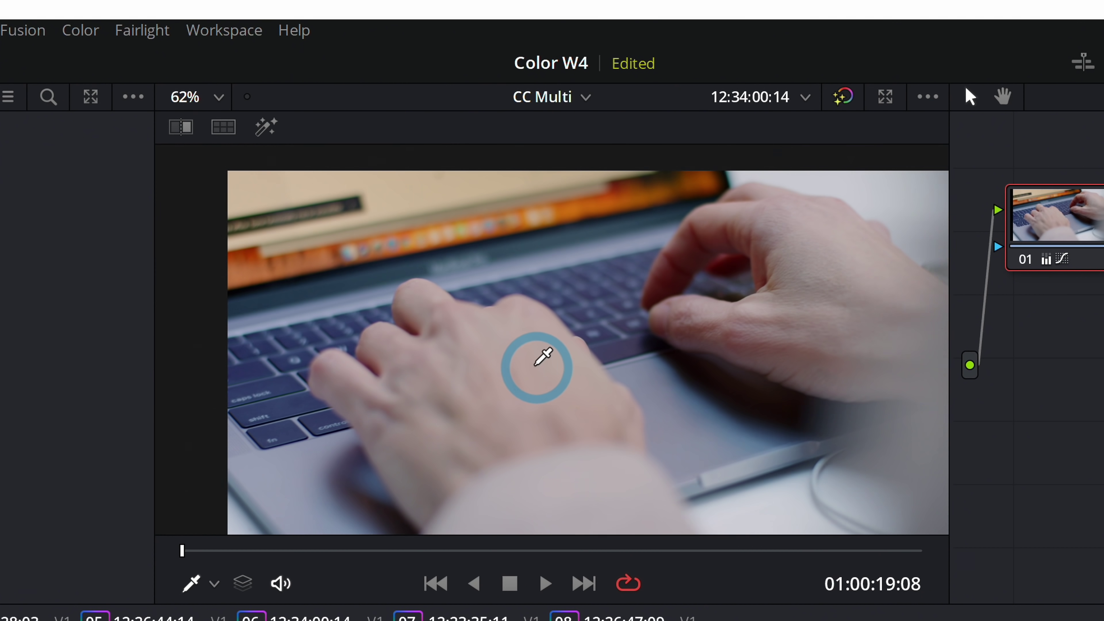
pyautogui.scroll(-2, 544, 357)
pyautogui.moveTo(543, 357)
pyautogui.mouseDown()
pyautogui.moveTo(577, 362)
pyautogui.moveTo(545, 343)
pyautogui.moveTo(540, 313)
pyautogui.moveTo(552, 359)
pyautogui.moveTo(569, 375)
pyautogui.moveTo(535, 296)
pyautogui.moveTo(556, 340)
pyautogui.moveTo(568, 411)
pyautogui.mouseUp()
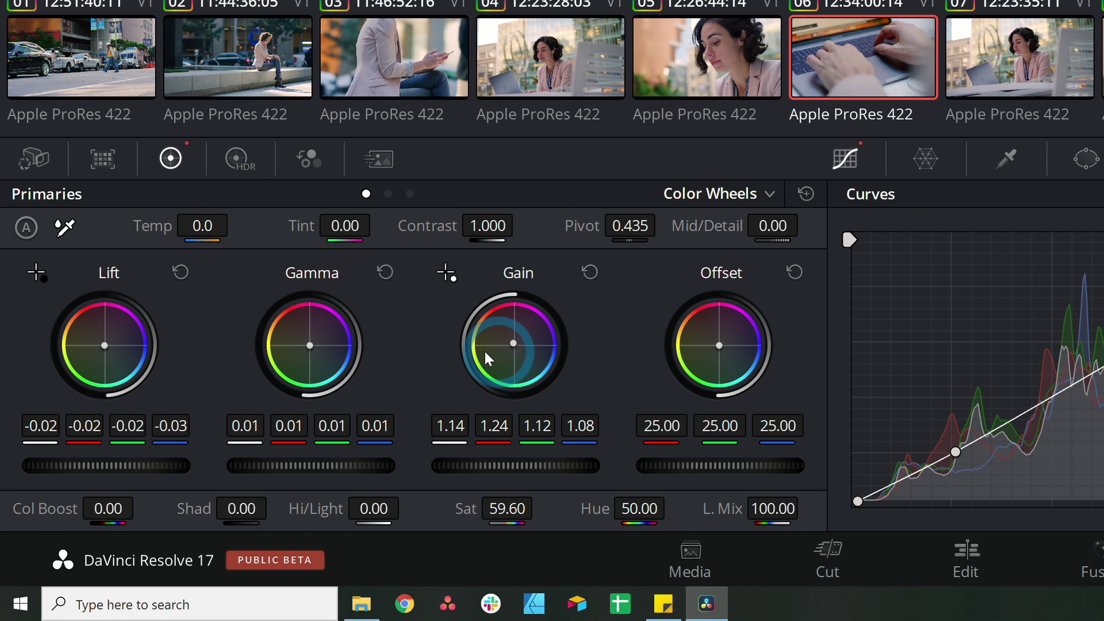
# Warm clip 06's gamma balance to 0.03 red, 0.01 green and -0.01 blue, and compare it with clips 05 and 07
pyautogui.moveTo(306, 350); pyautogui.dragTo(287, 324)
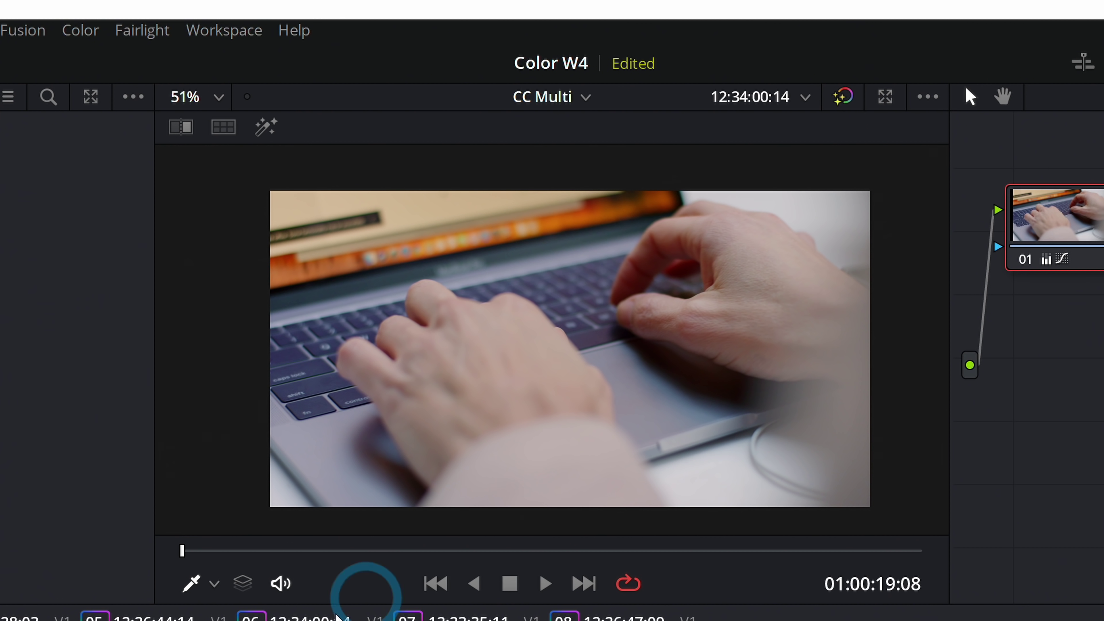
pyautogui.press('Up')
pyautogui.press('Down')
pyautogui.press('Up')
pyautogui.press('Down')
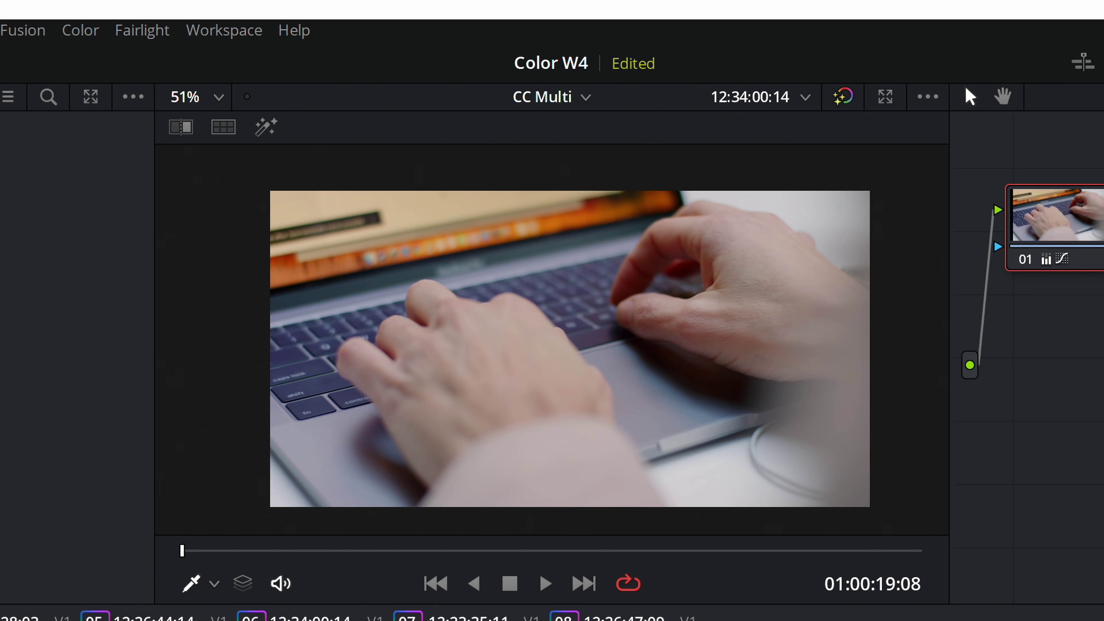
pyautogui.press('Up')
pyautogui.press('Down')
pyautogui.press('Down')
pyautogui.press('Up')
pyautogui.press('Up')
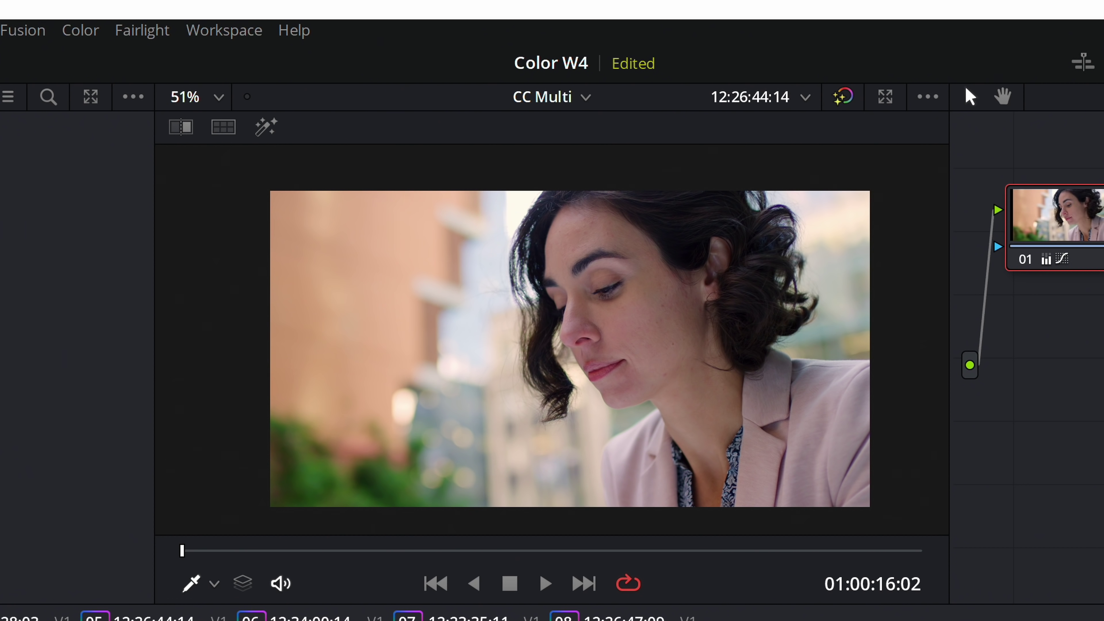
pyautogui.press('Down')
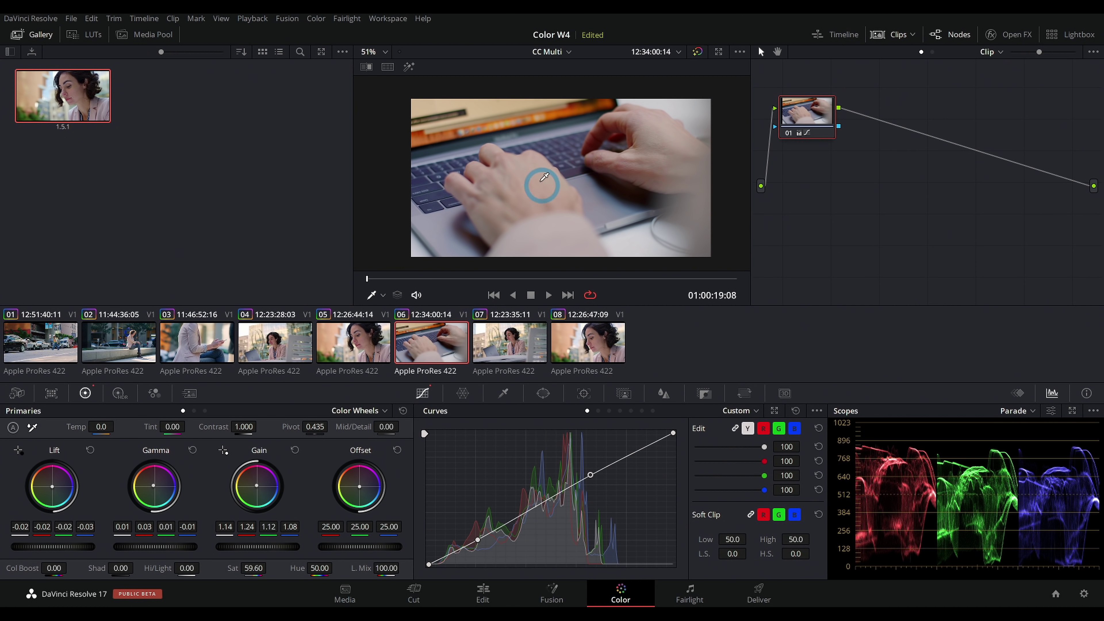
# Add a serial node after node 01 in clip 06's grade
pyautogui.scroll(2, 544, 176)
pyautogui.scroll(-1, 643, 166)
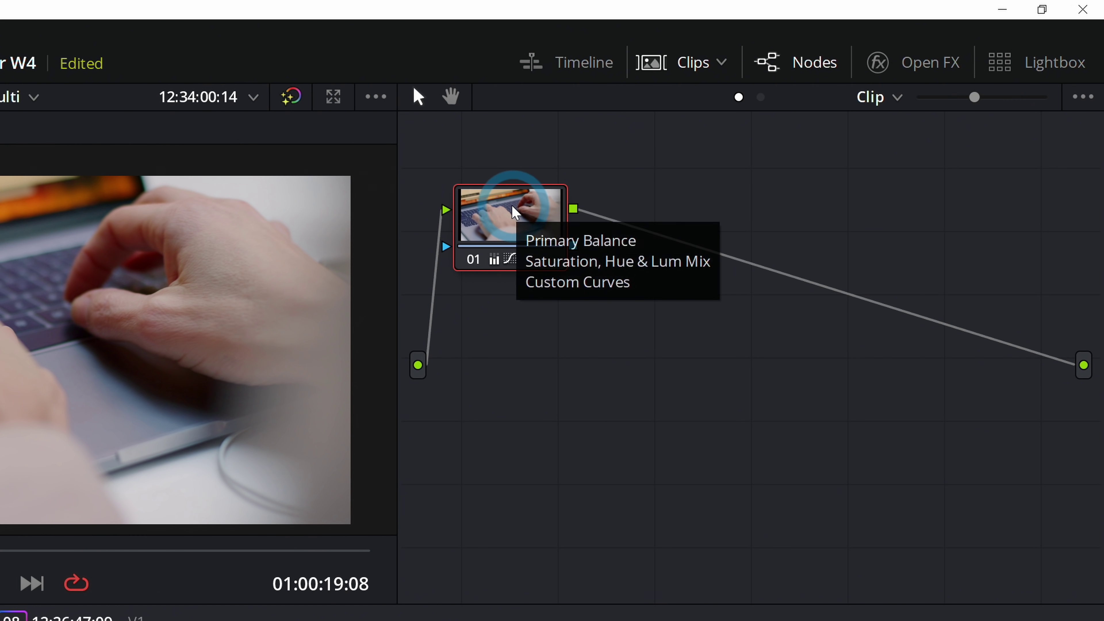
pyautogui.rightClick(810, 106)
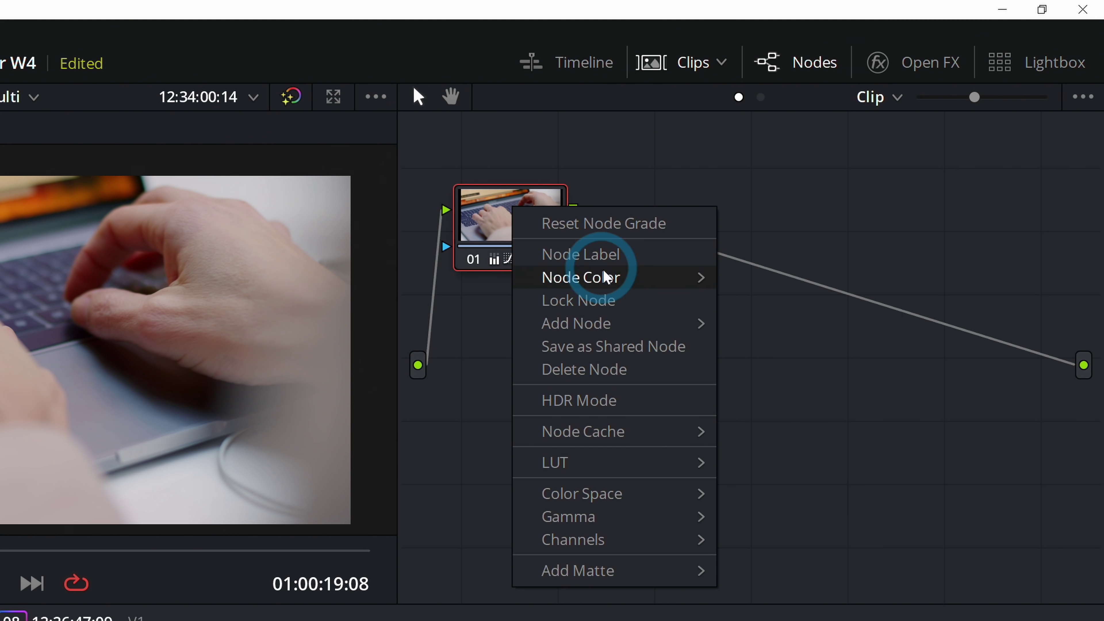
pyautogui.click(586, 324)
pyautogui.click(781, 328)
pyautogui.moveTo(637, 227)
pyautogui.mouseDown()
pyautogui.moveTo(672, 216)
pyautogui.moveTo(647, 230)
pyautogui.mouseUp()
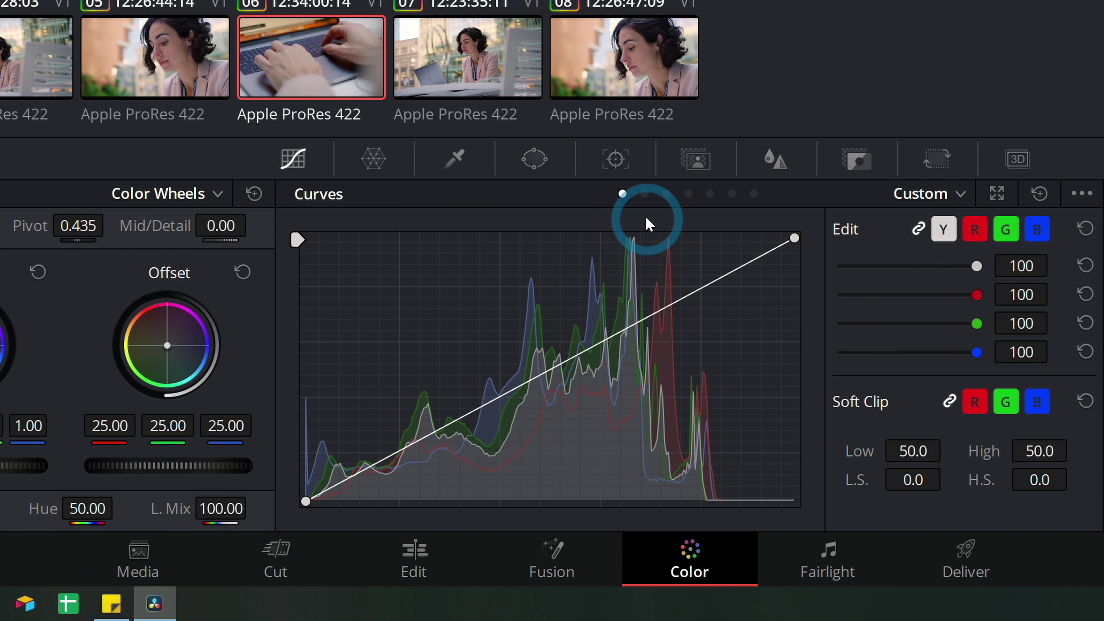
# Desaturate the laptop's blue tones on node 02 with the Hue Vs Sat curve, using saturation 0.51 at input hue 136.52
pyautogui.click(599, 411)
pyautogui.click(666, 195)
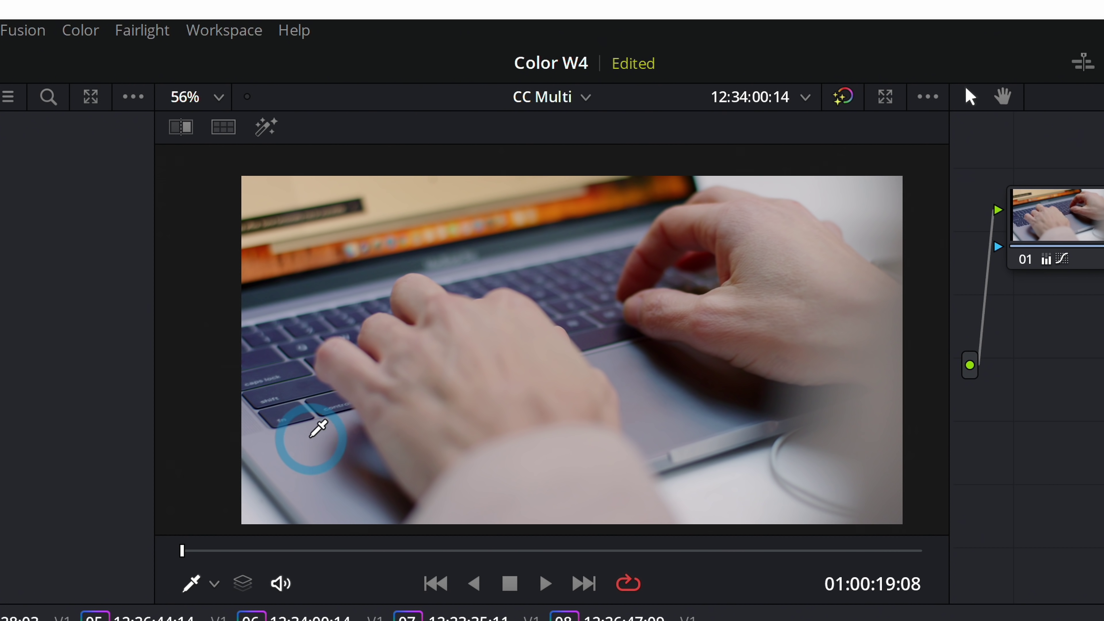
pyautogui.scroll(3, 316, 424)
pyautogui.scroll(3, 462, 367)
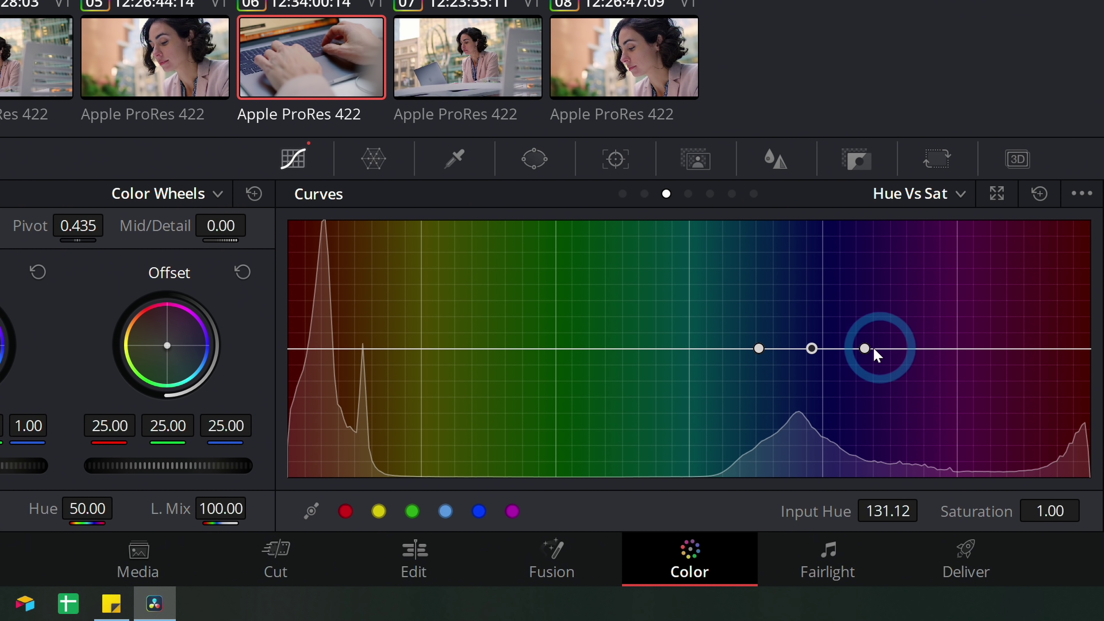
pyautogui.moveTo(865, 348); pyautogui.dragTo(899, 350)
pyautogui.moveTo(811, 349); pyautogui.dragTo(837, 426)
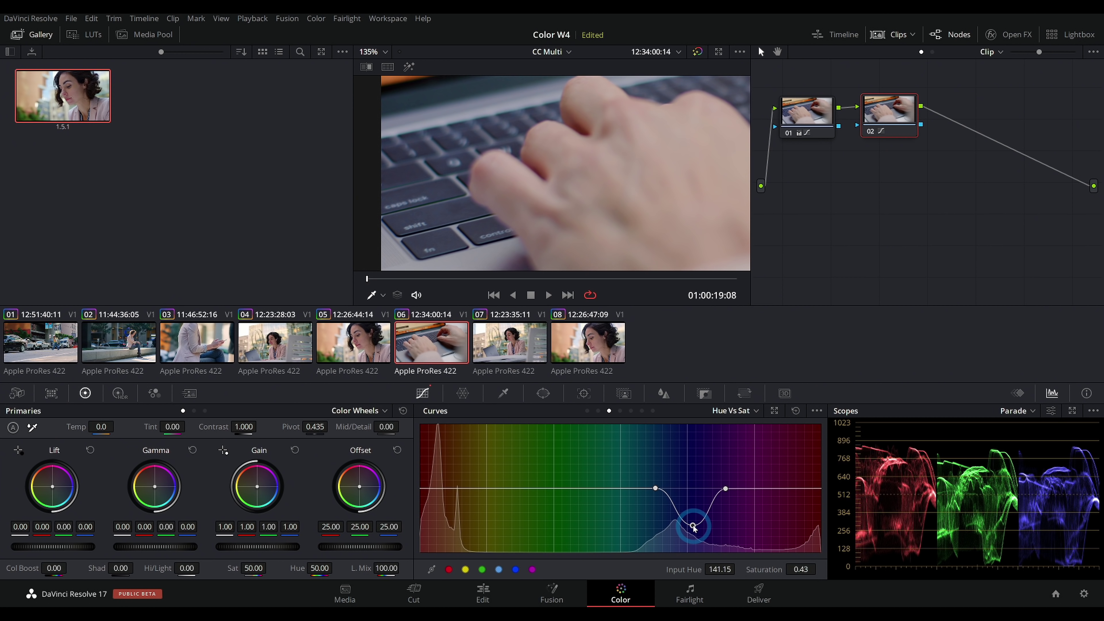
pyautogui.moveTo(694, 527)
pyautogui.mouseDown()
pyautogui.moveTo(693, 435)
pyautogui.moveTo(692, 561)
pyautogui.moveTo(688, 521)
pyautogui.mouseUp()
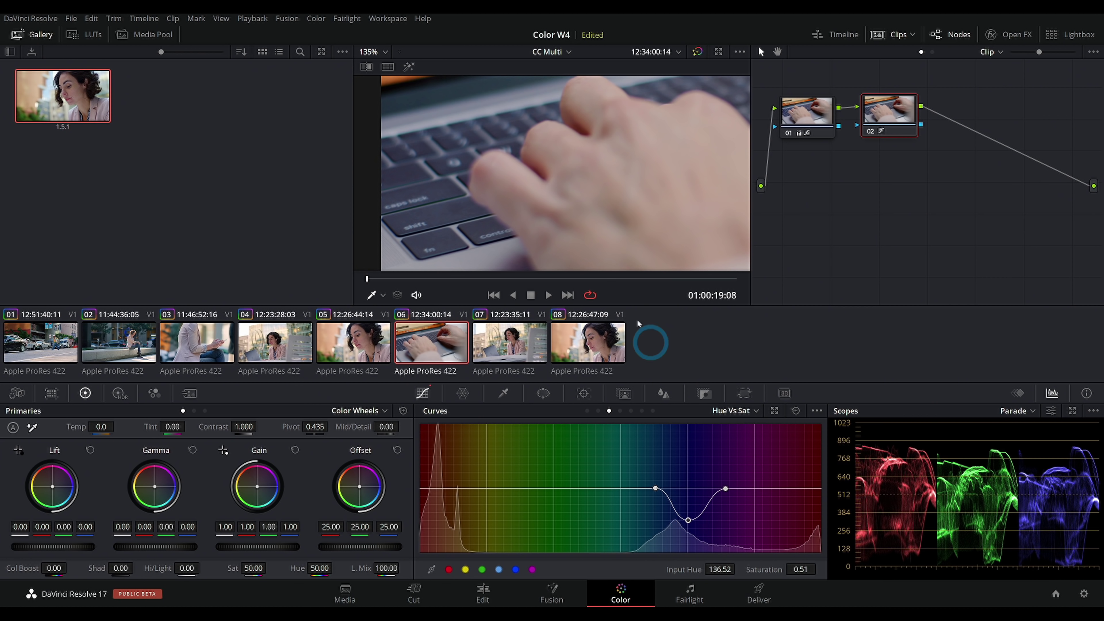
# Check the reduced blue on the keyboard and hands, and add a third serial node after node 02
pyautogui.scroll(-5, 565, 187)
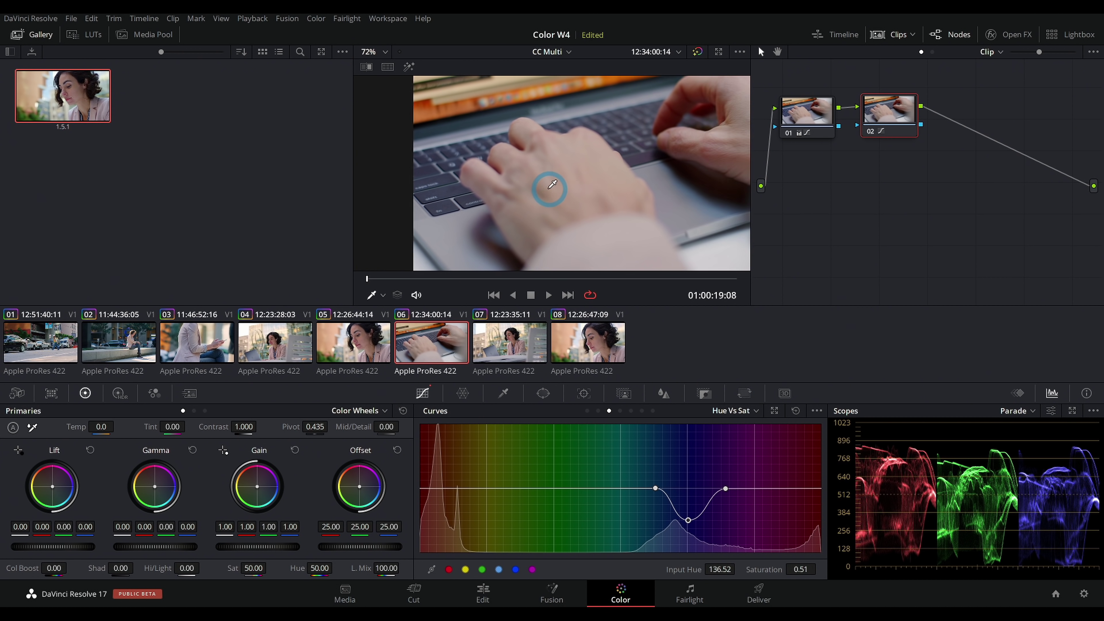
pyautogui.scroll(3, 641, 195)
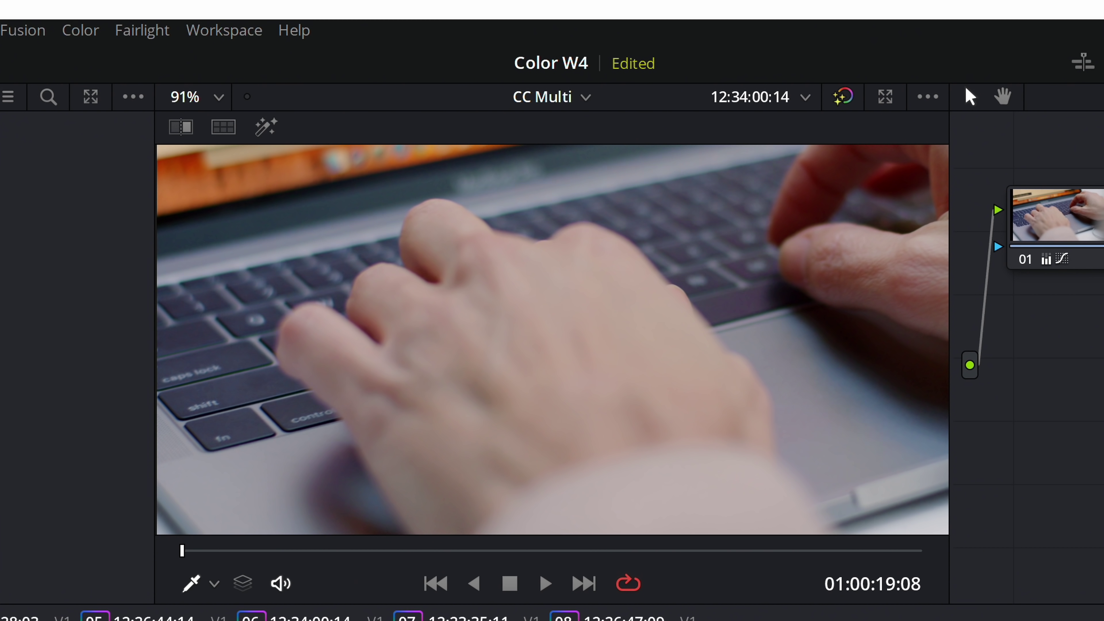
pyautogui.scroll(-6, 608, 269)
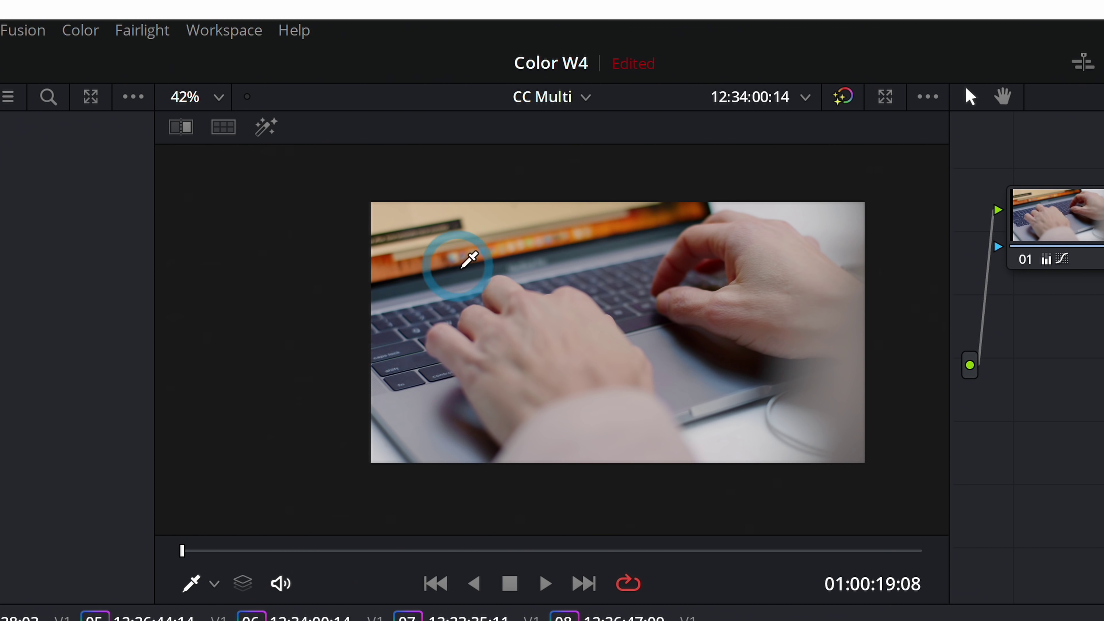
pyautogui.scroll(3, 480, 220)
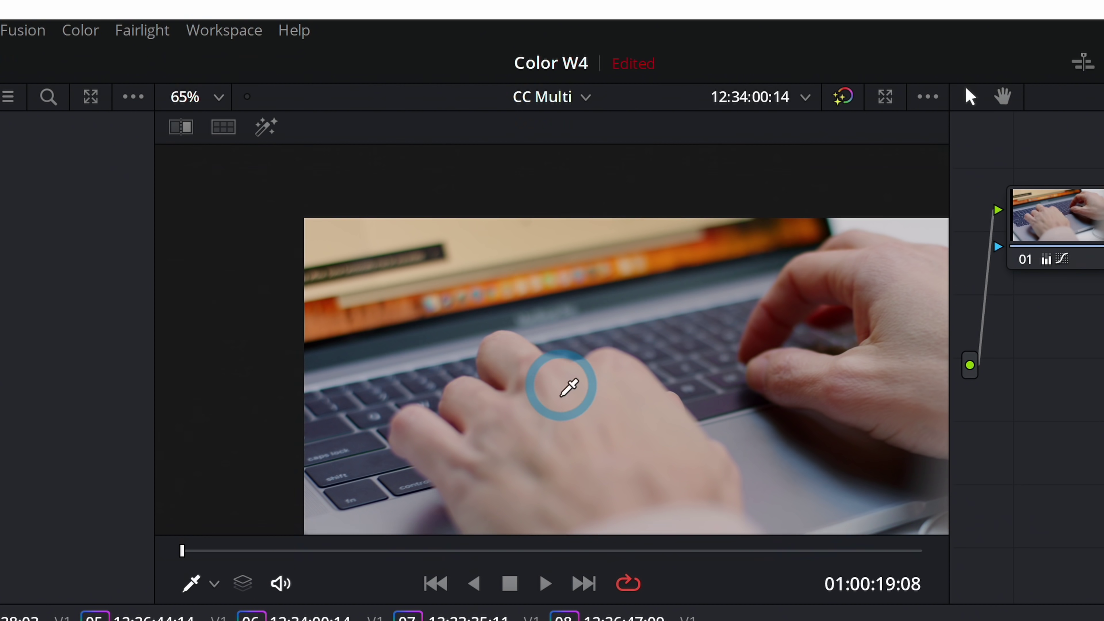
pyautogui.scroll(-2, 515, 270)
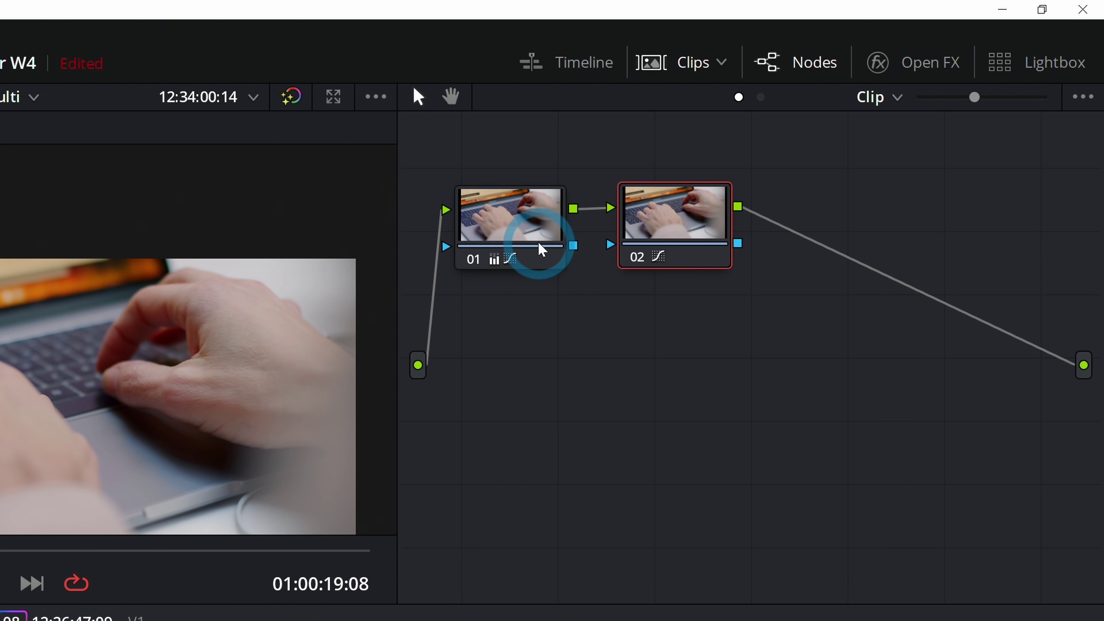
pyautogui.rightClick(676, 217)
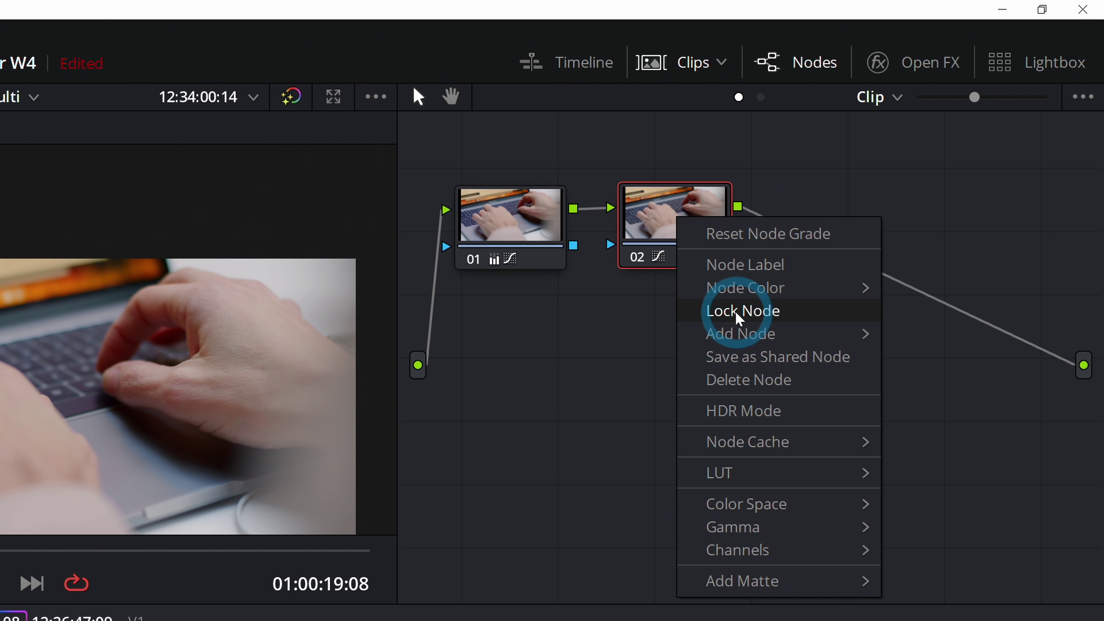
pyautogui.moveTo(804, 334)
pyautogui.click(929, 339)
pyautogui.click(804, 218)
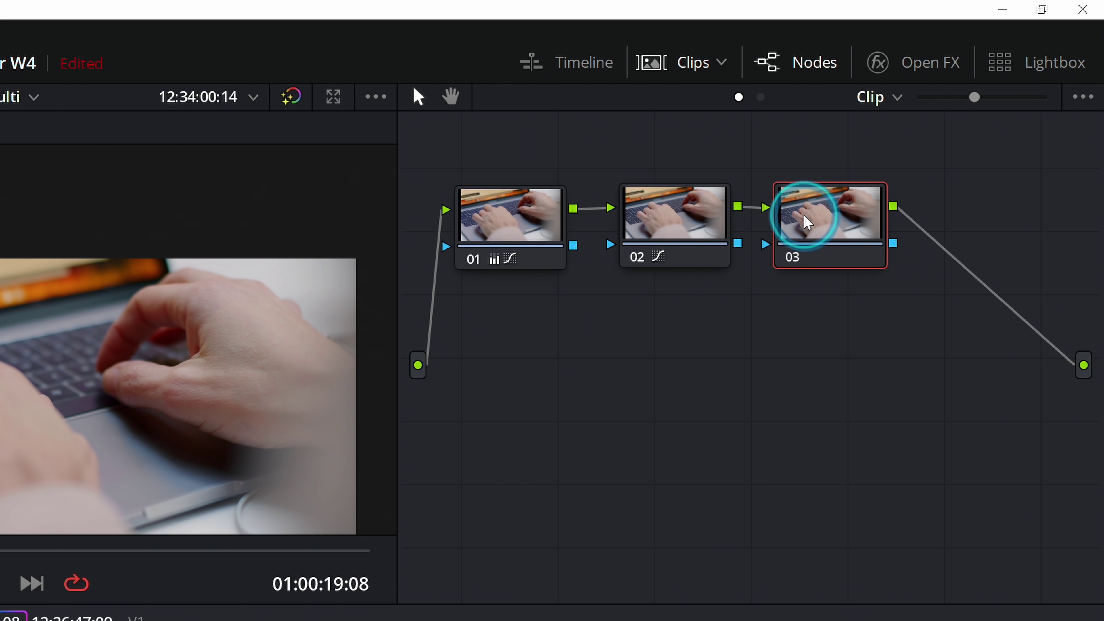
# Label node 03 SCREEN, node 02 DE-BLUE and node 01 PRIMARY
pyautogui.rightClick(818, 224)
pyautogui.click(855, 271)
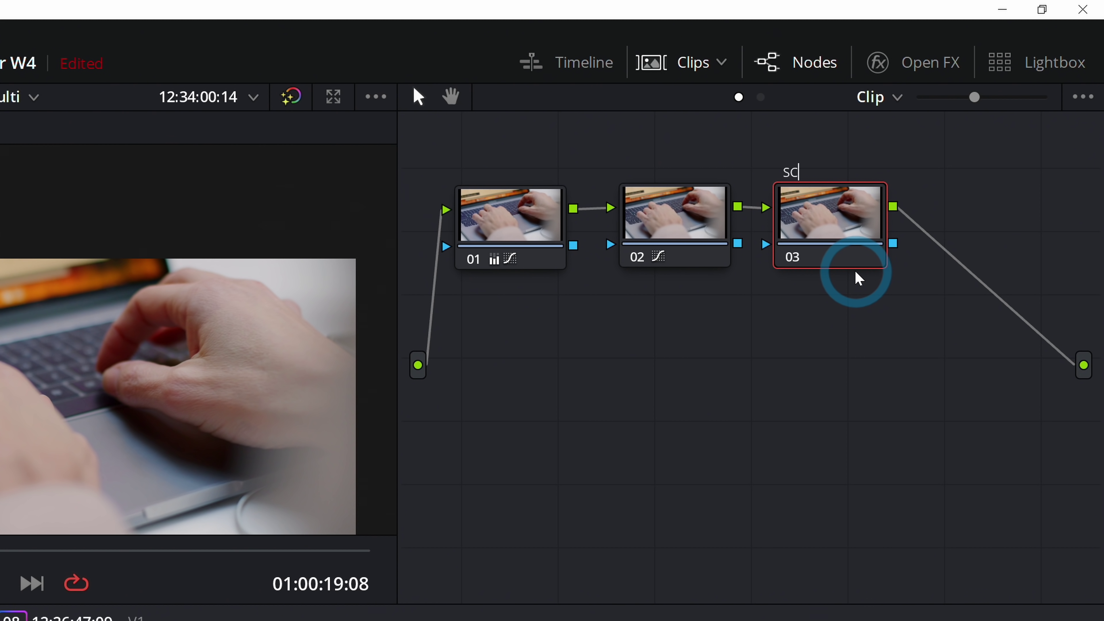
pyautogui.rightClick(648, 212)
pyautogui.click(696, 264)
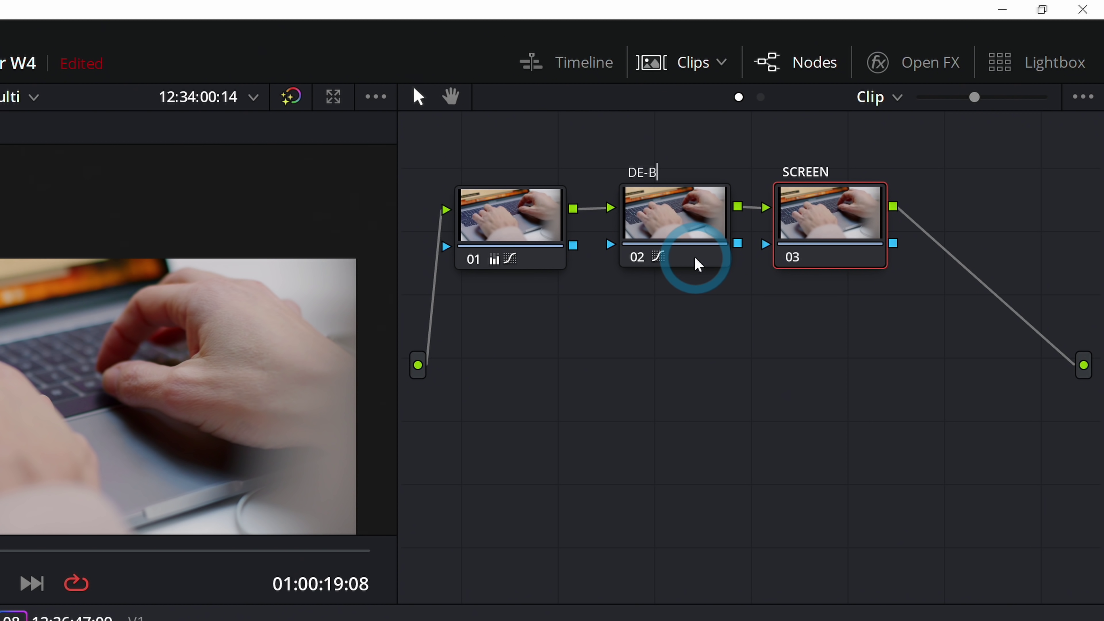
pyautogui.write('DE-BLUE')
pyautogui.rightClick(531, 228)
pyautogui.click(574, 276)
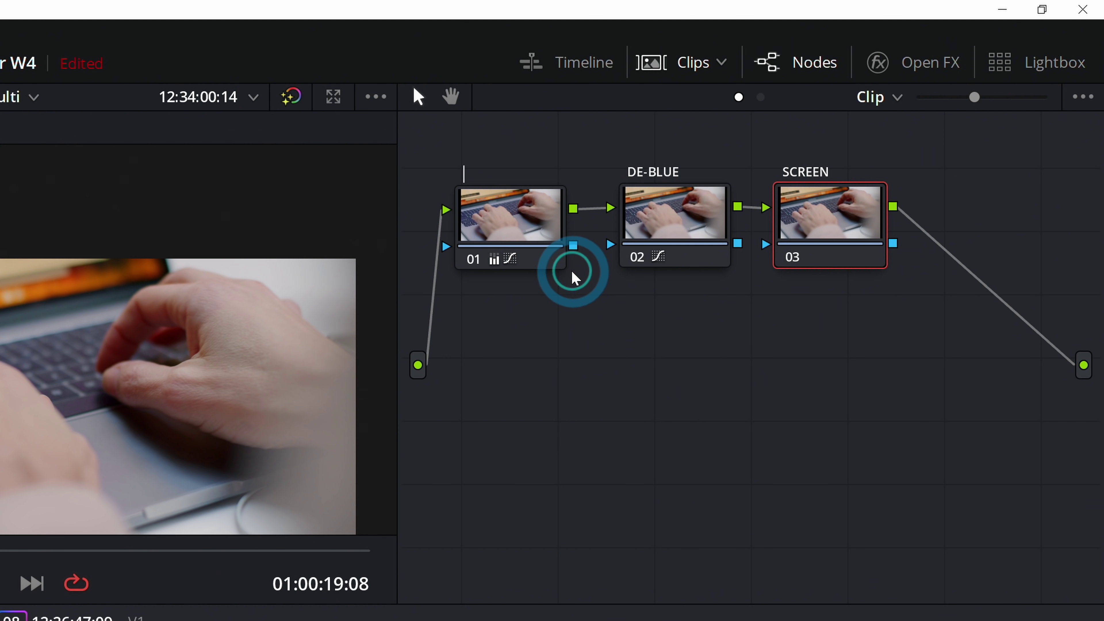
pyautogui.write('PRIMARY')
pyautogui.press('Return')
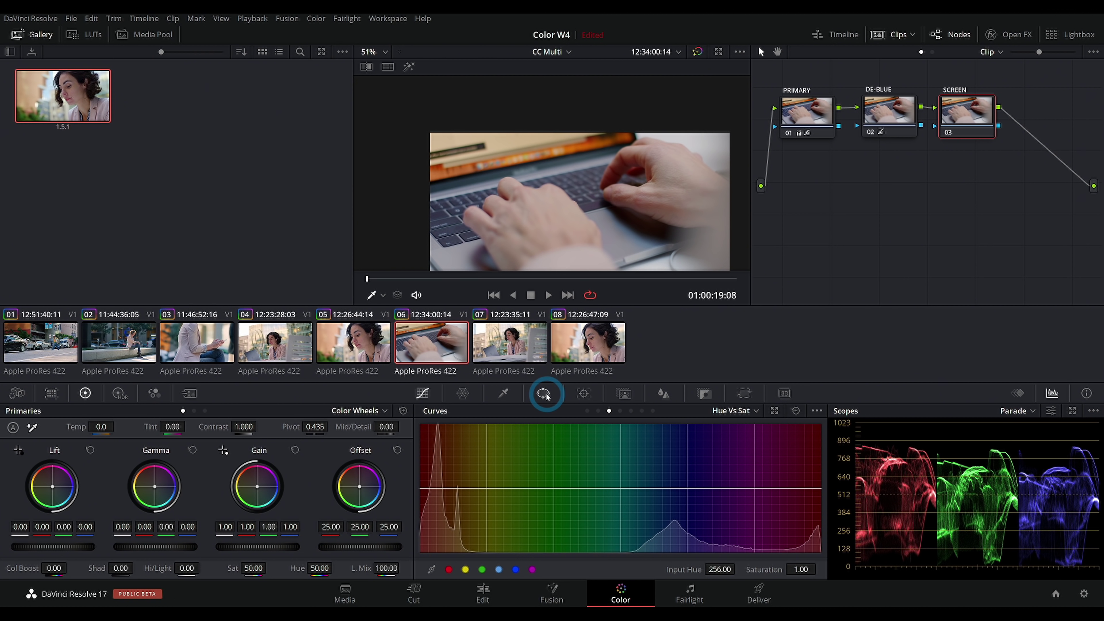
# Draw a closed four-point curve window around the laptop display on the SCREEN node, extending it beyond the frame edges
pyautogui.click(544, 394)
pyautogui.click(436, 545)
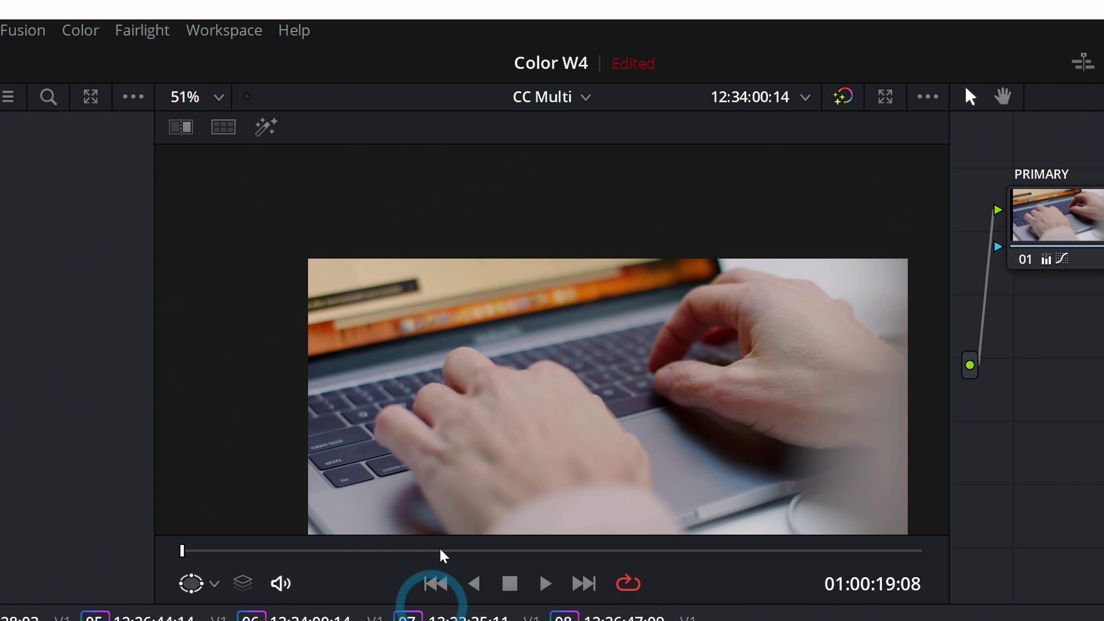
pyautogui.click(226, 240)
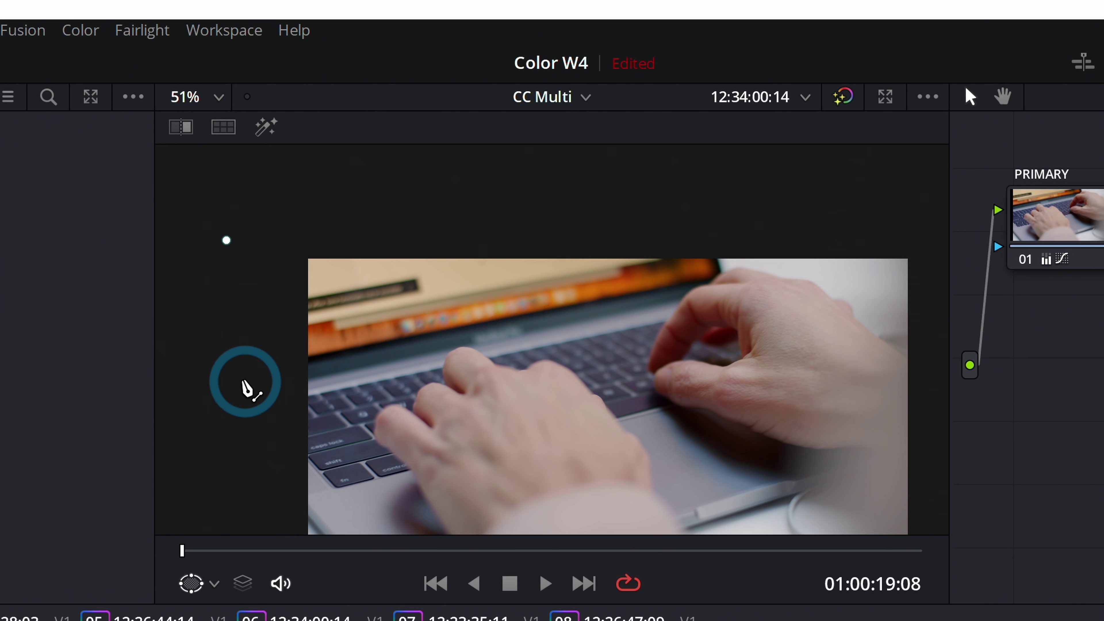
pyautogui.click(236, 371)
pyautogui.click(715, 277)
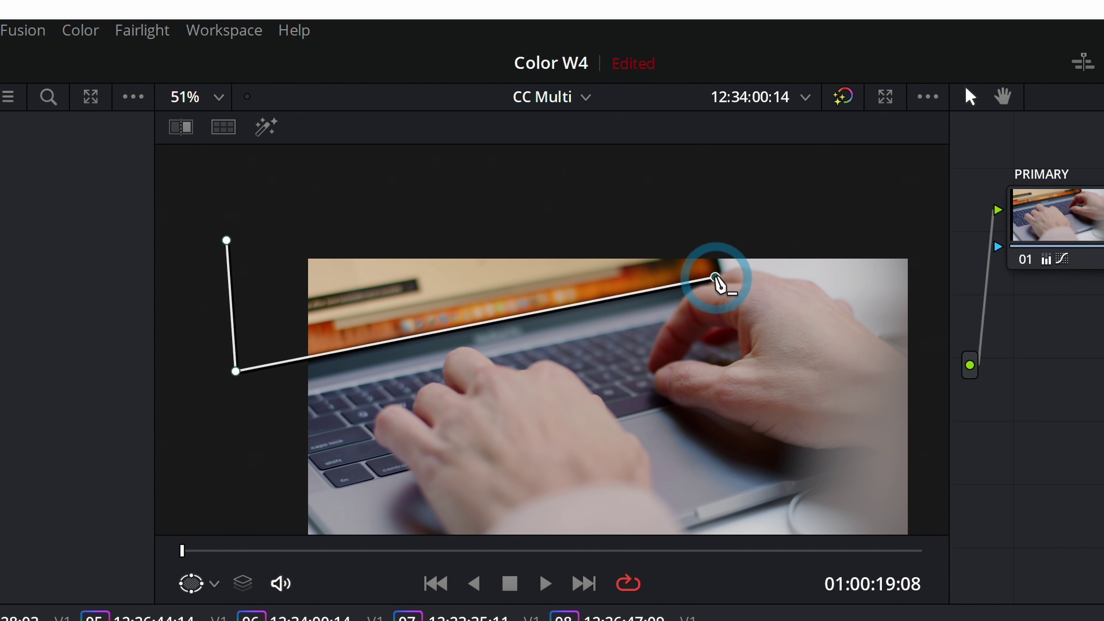
pyautogui.click(700, 187)
pyautogui.click(226, 240)
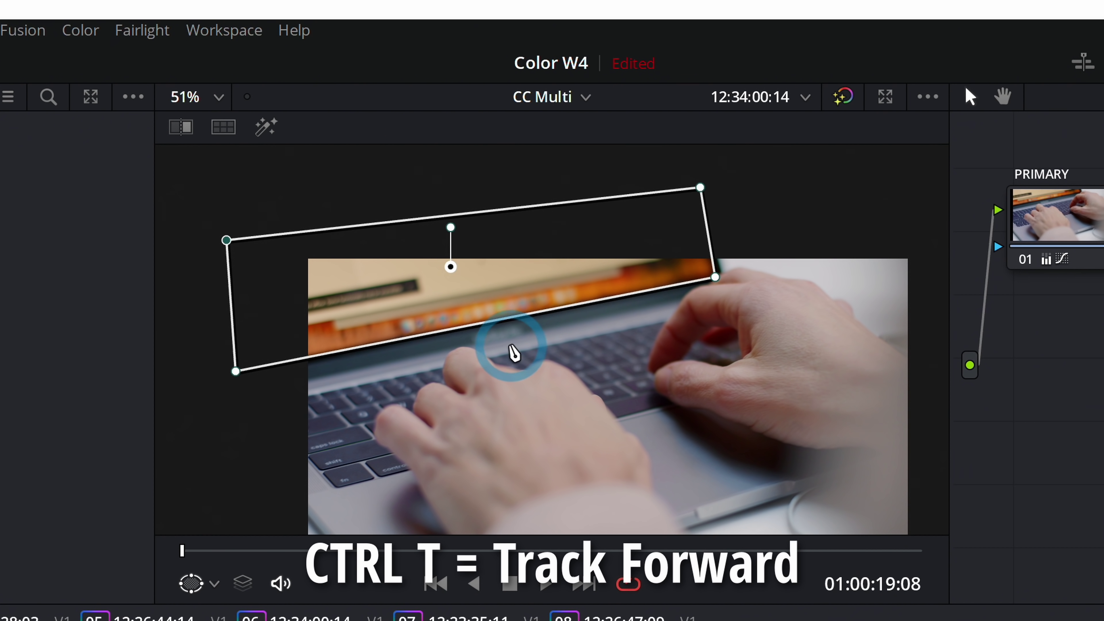
# Track the laptop display's window forward through clip 06 and scrub back to the clip's first frame
pyautogui.hotkey('ctrl', 't')
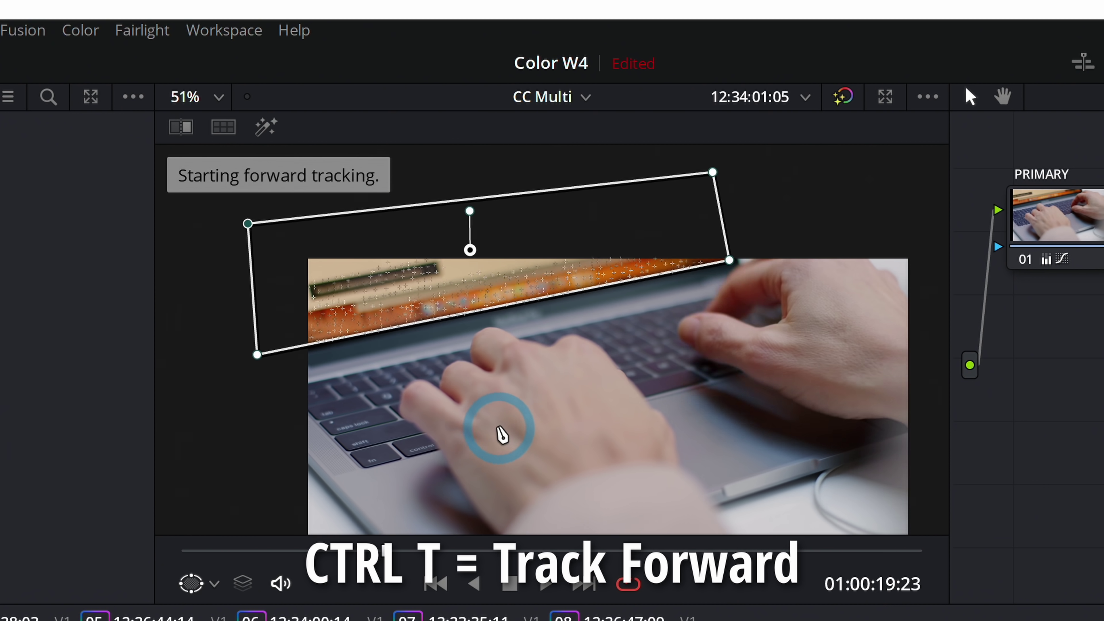
pyautogui.click(661, 551)
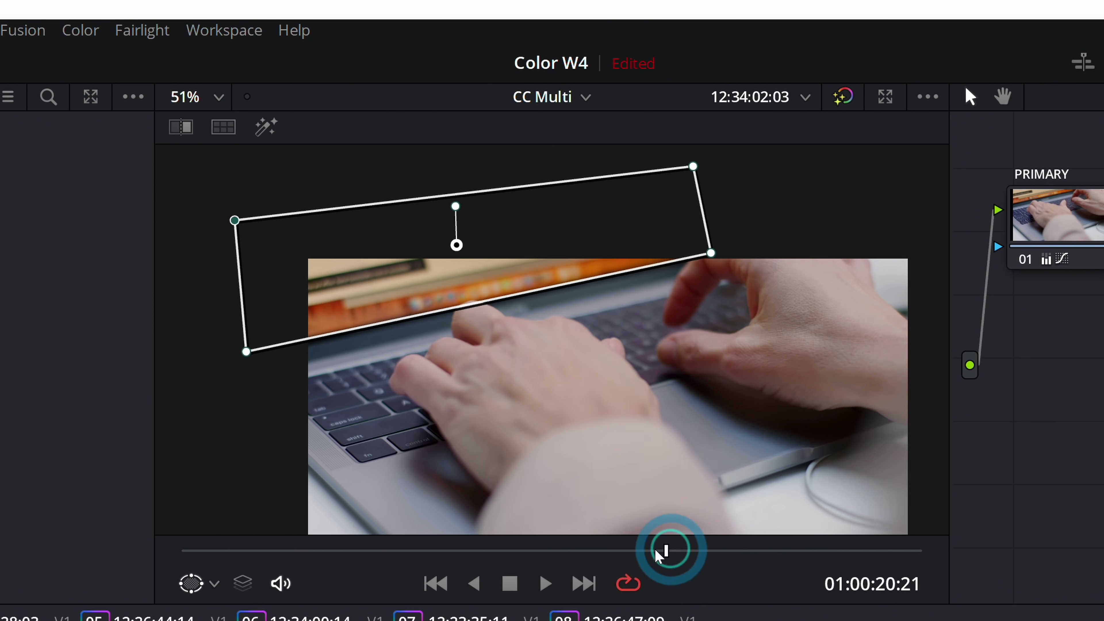
pyautogui.moveTo(657, 553); pyautogui.dragTo(52, 594)
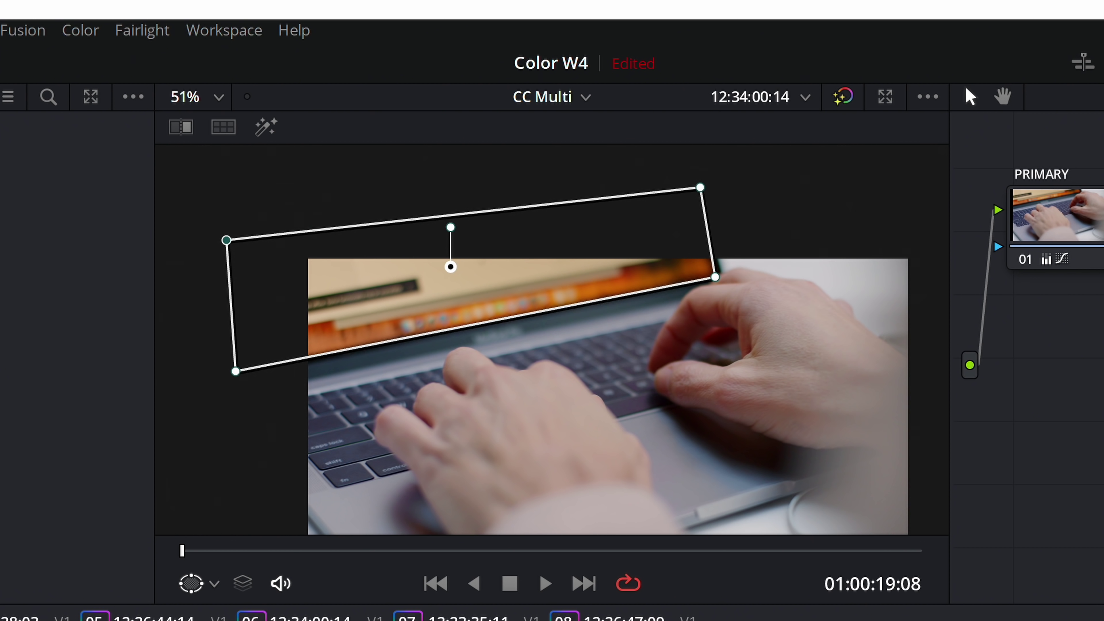
# Inspect the isolated laptop display in highlight view and cool its colour balance to reduce the yellow-orange cast
pyautogui.click(266, 127)
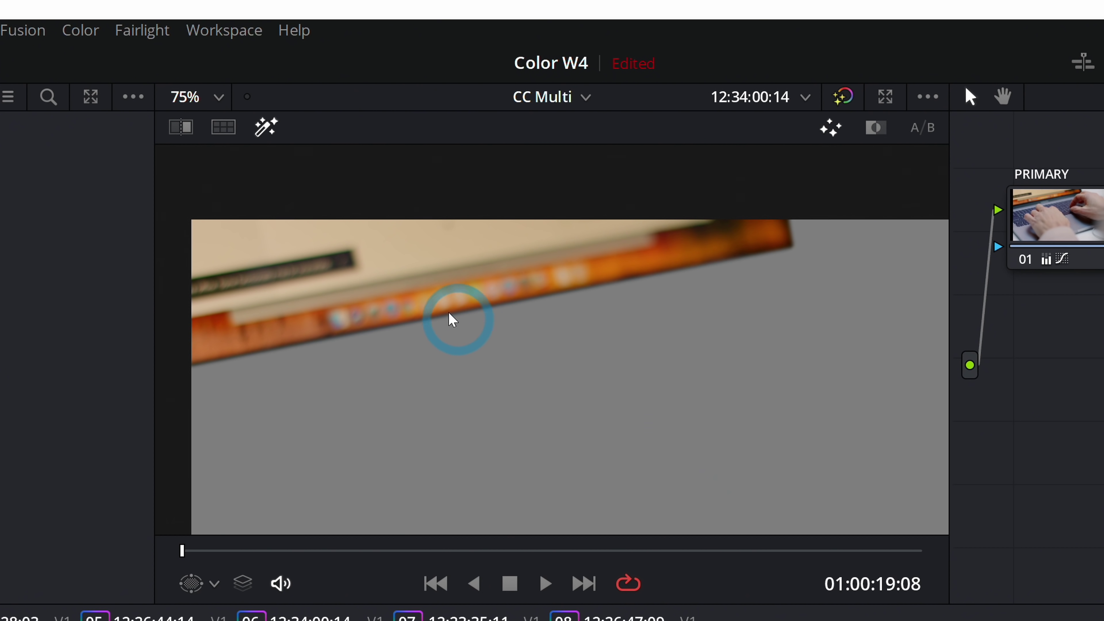
pyautogui.moveTo(534, 355); pyautogui.dragTo(564, 372)
pyautogui.click(267, 129)
pyautogui.scroll(-2, 528, 338)
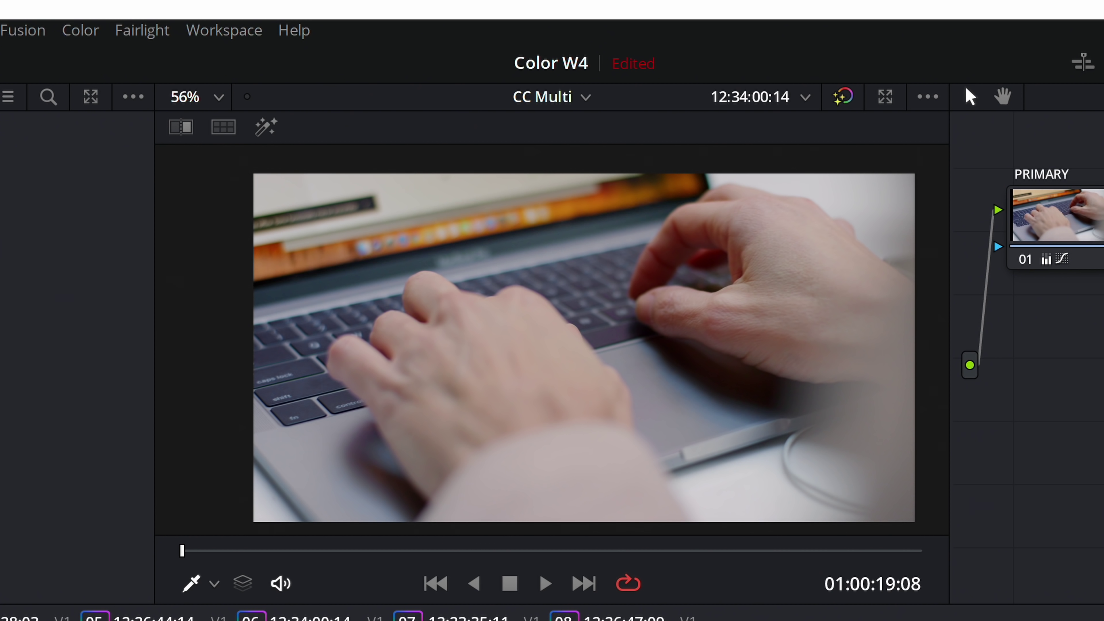
# Compare corrected clip 06 with clips 05, 07 and 08 for consistent colour, finishing on clip 08
pyautogui.press('Down')
pyautogui.press('Down')
pyautogui.press('Up')
pyautogui.press('Up')
pyautogui.press('Up')
pyautogui.press('Down')
pyautogui.press('Down')
pyautogui.click(553, 356)
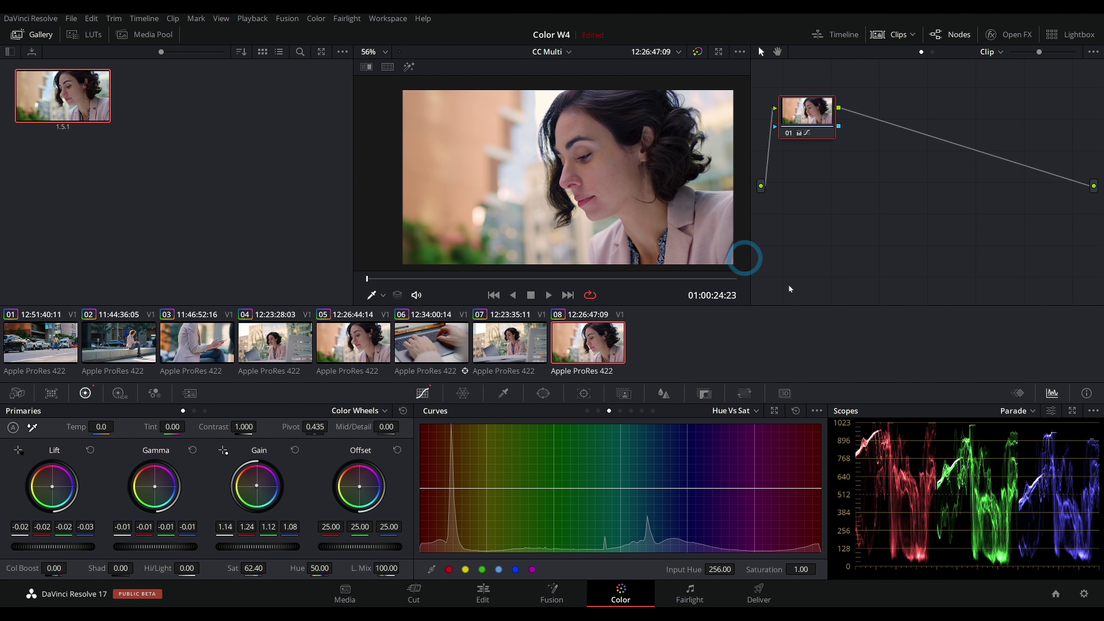
# On the Edit page, add an Adjustment Clip on a second video track, extended to span all eight clips on Video 1
pyautogui.click(484, 594)
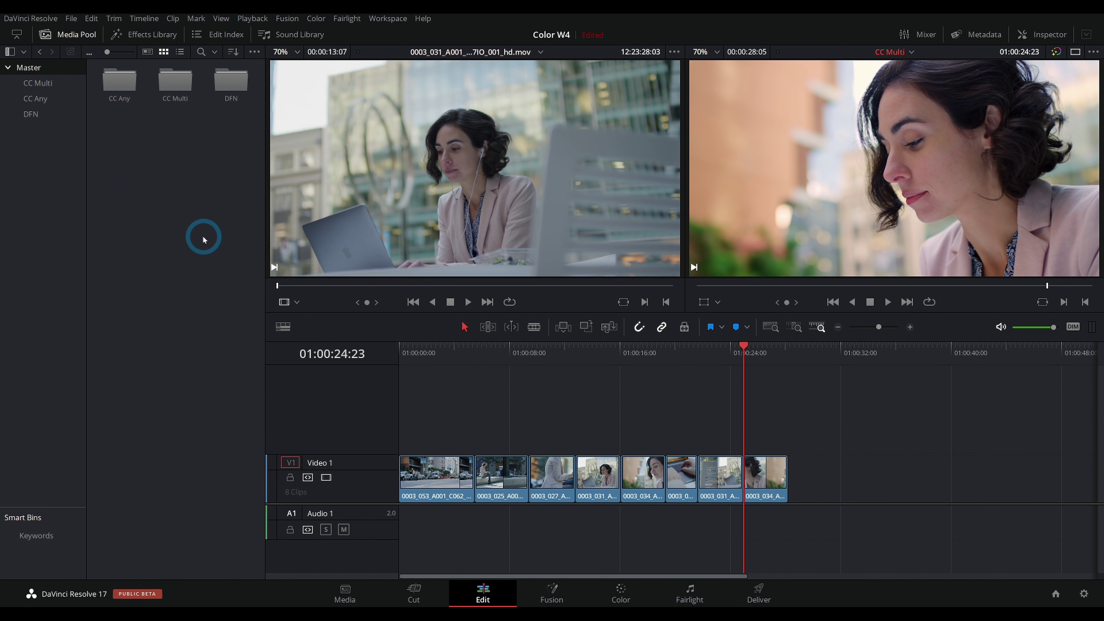
pyautogui.click(140, 35)
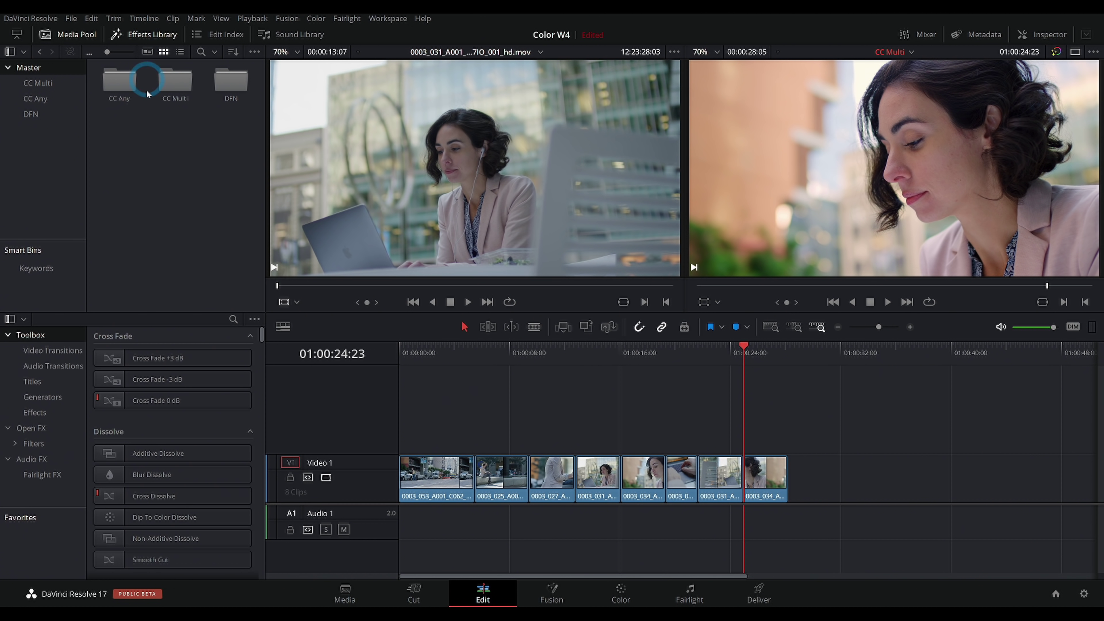
pyautogui.click(42, 416)
pyautogui.click(114, 367)
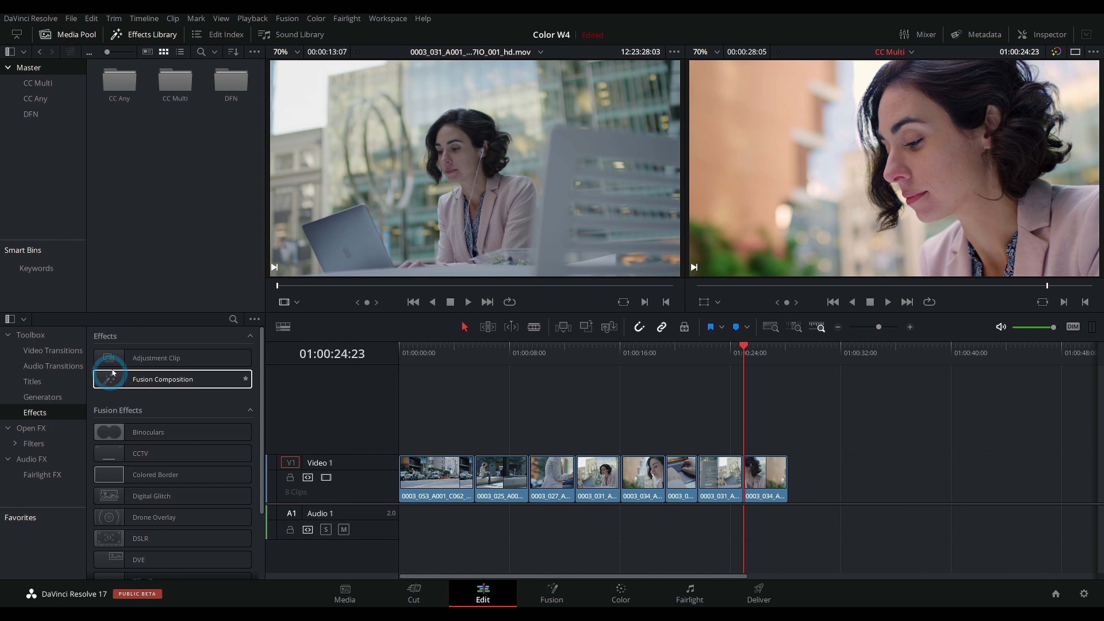
pyautogui.moveTo(113, 366); pyautogui.dragTo(438, 432)
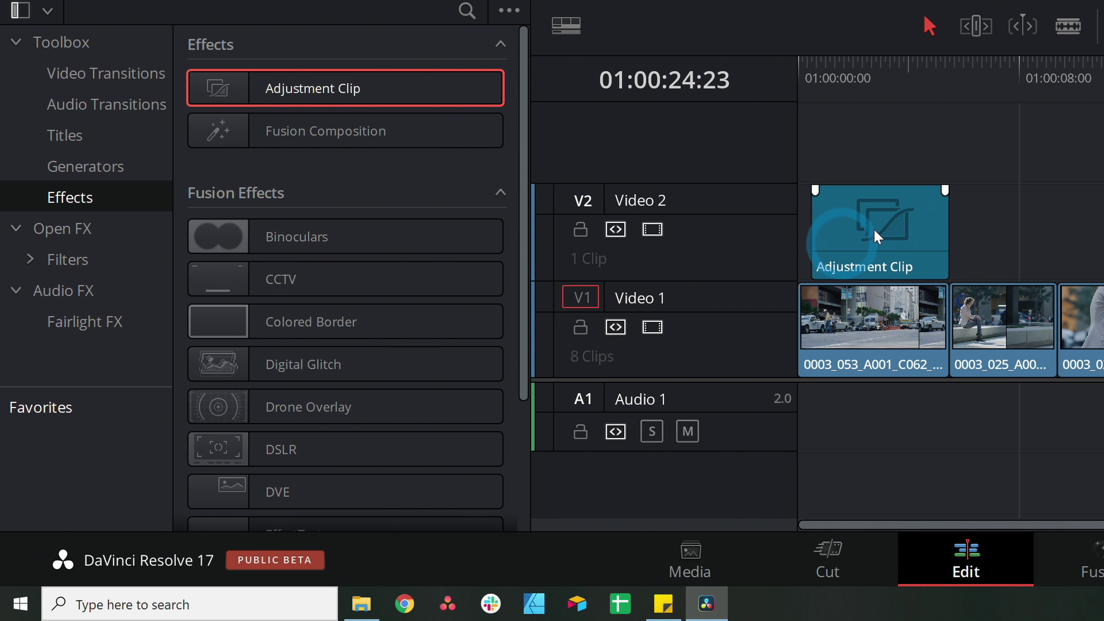
pyautogui.moveTo(891, 274); pyautogui.dragTo(869, 191)
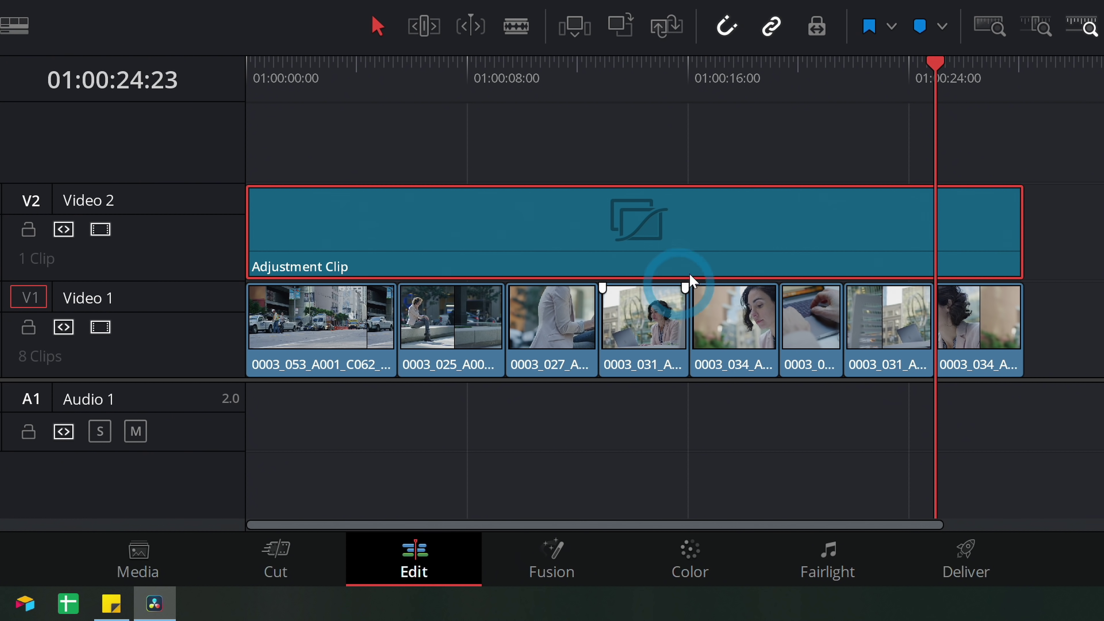
# Bring up the Adjustment Clip for grading on the Color page, with the wide laptop shot at 01:00:13:11 in view
pyautogui.click(807, 67)
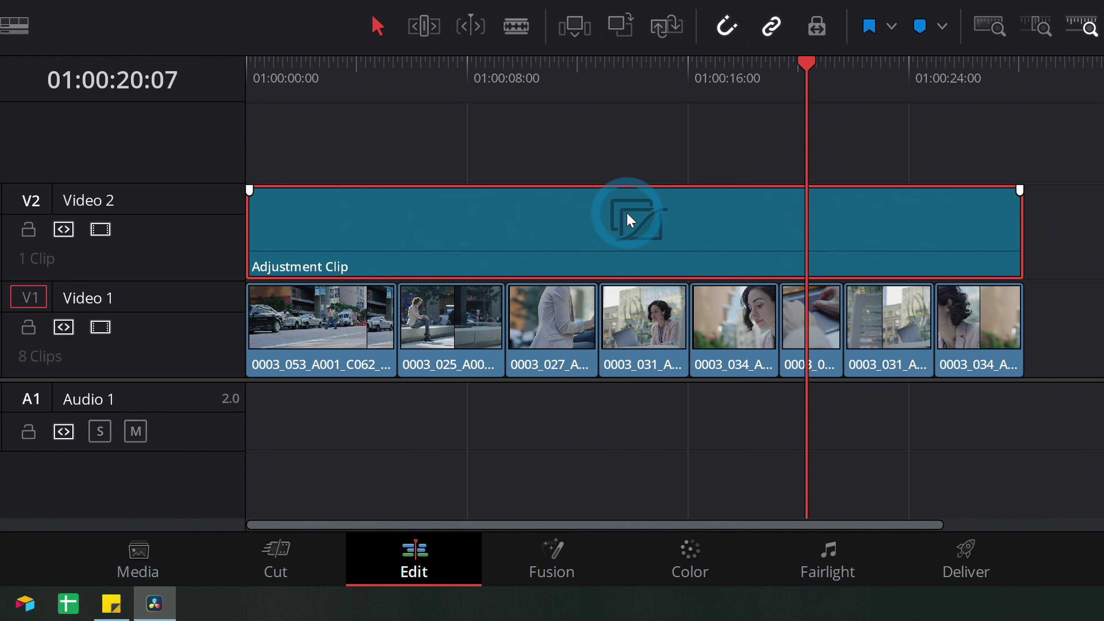
pyautogui.moveTo(778, 87); pyautogui.dragTo(740, 100)
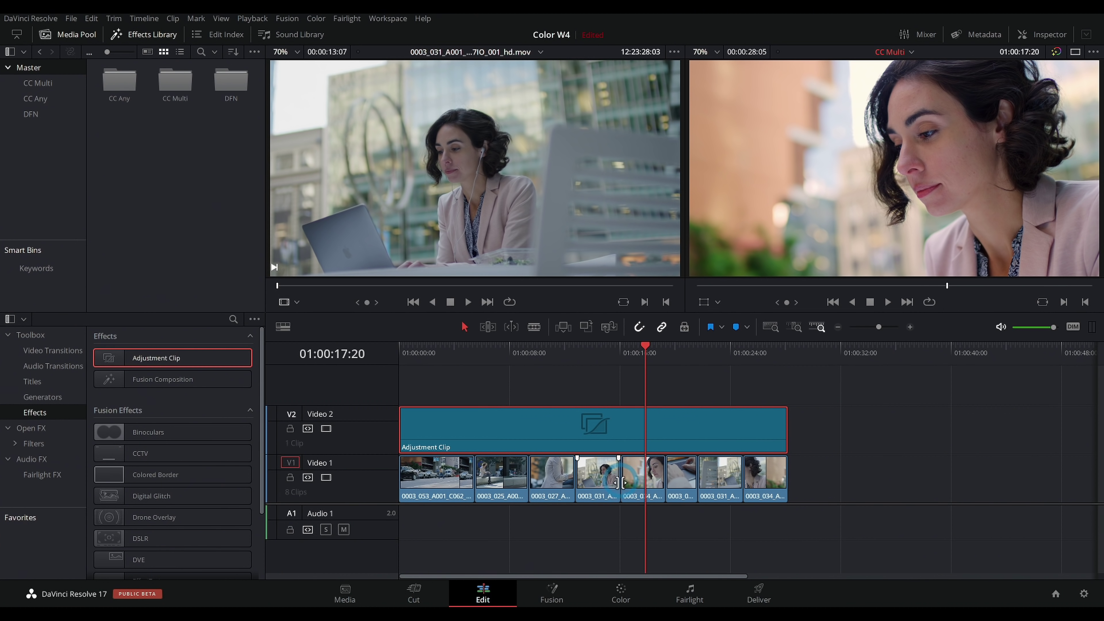
pyautogui.click(621, 594)
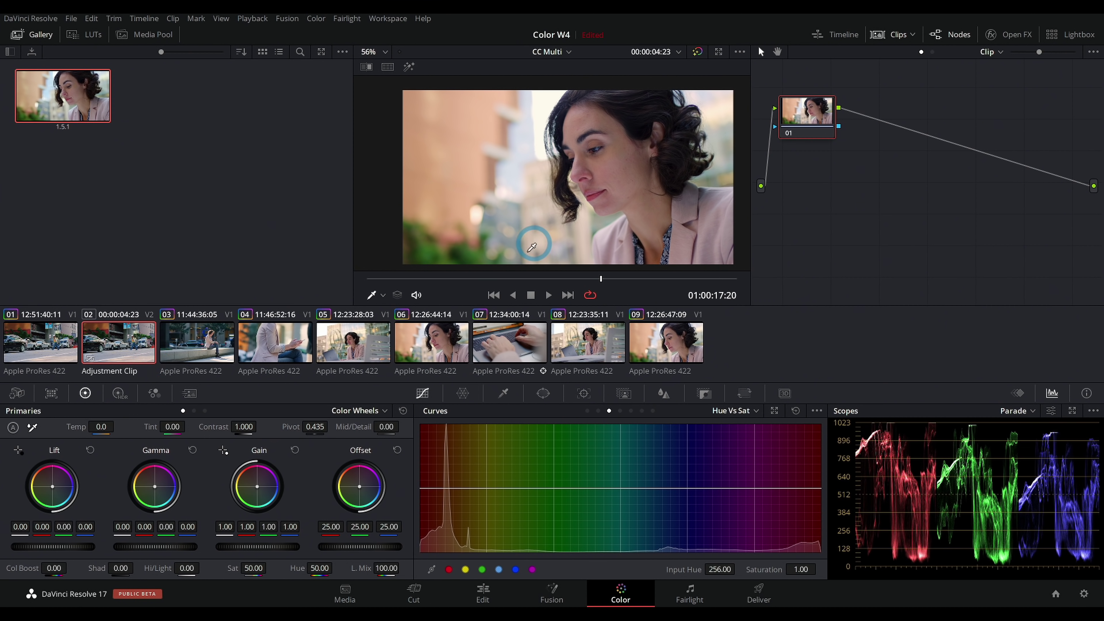
pyautogui.moveTo(517, 279); pyautogui.dragTo(591, 279)
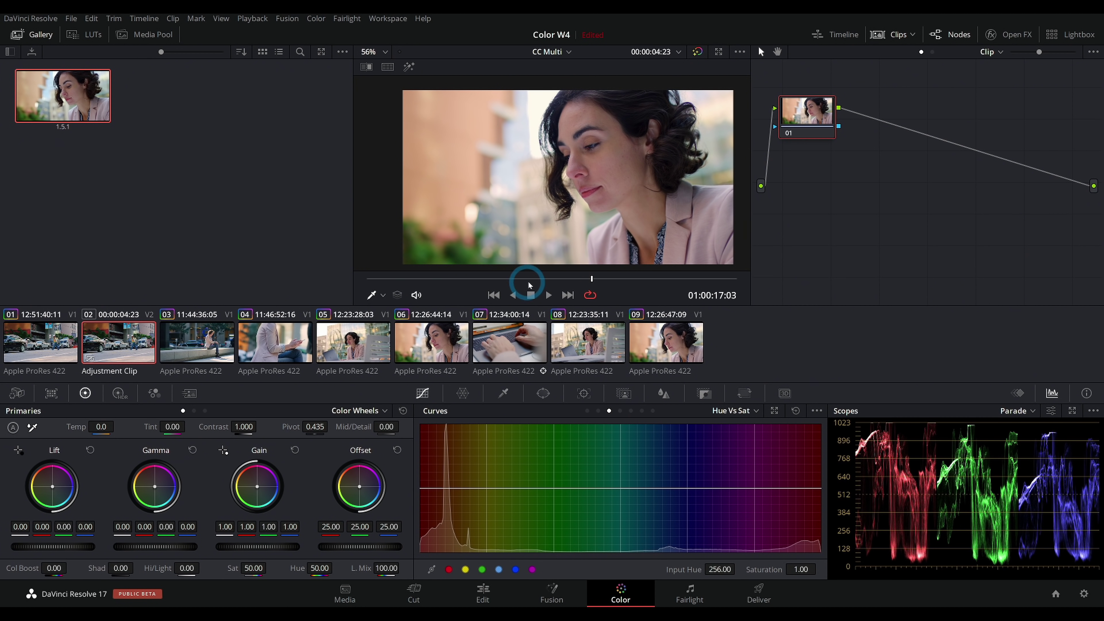
pyautogui.moveTo(525, 280)
pyautogui.mouseDown()
pyautogui.moveTo(623, 277)
pyautogui.moveTo(545, 278)
pyautogui.mouseUp()
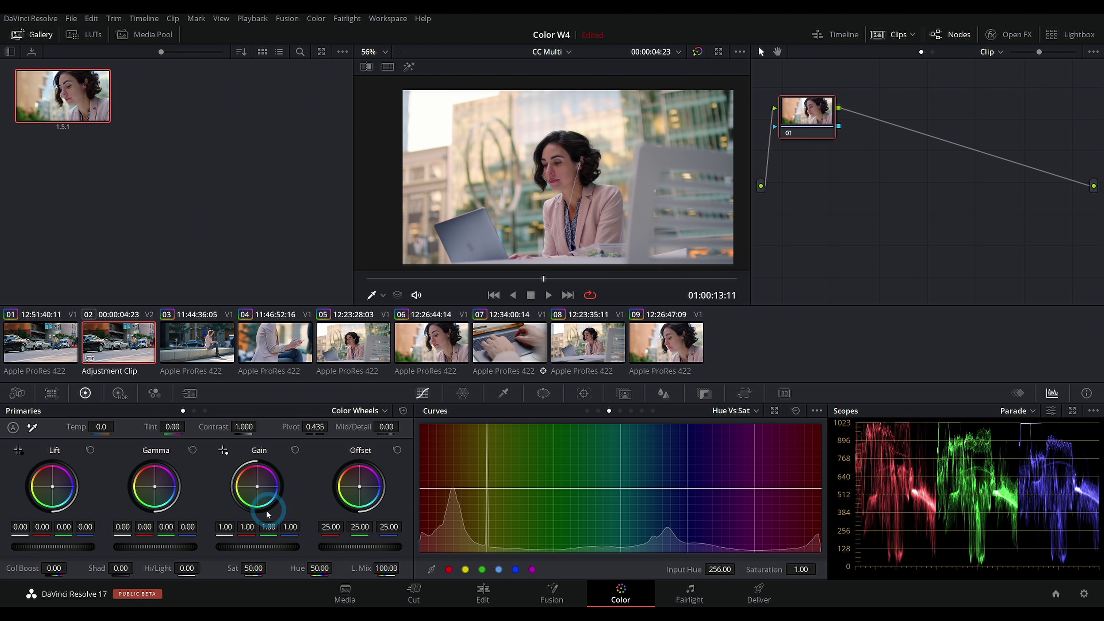
pyautogui.scroll(3, 536, 217)
pyautogui.scroll(-2, 543, 216)
pyautogui.moveTo(560, 213); pyautogui.dragTo(554, 199)
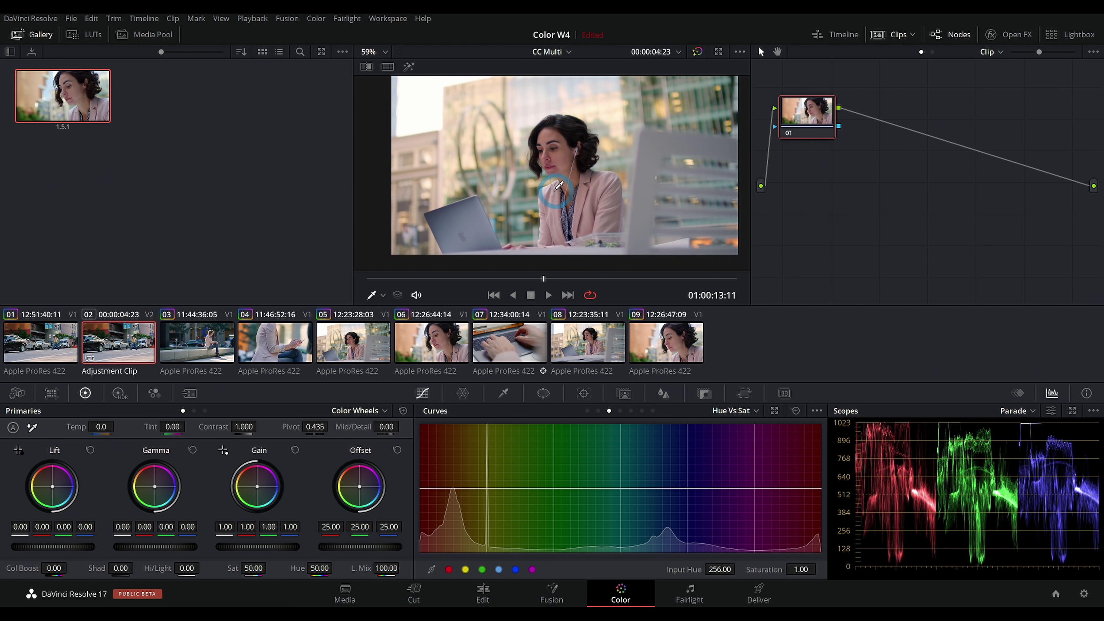
# Warm the Adjustment Clip by pushing gain and gamma toward orange, raising lift to 0.05 and saturation to 58.40
pyautogui.moveTo(258, 488); pyautogui.dragTo(256, 485)
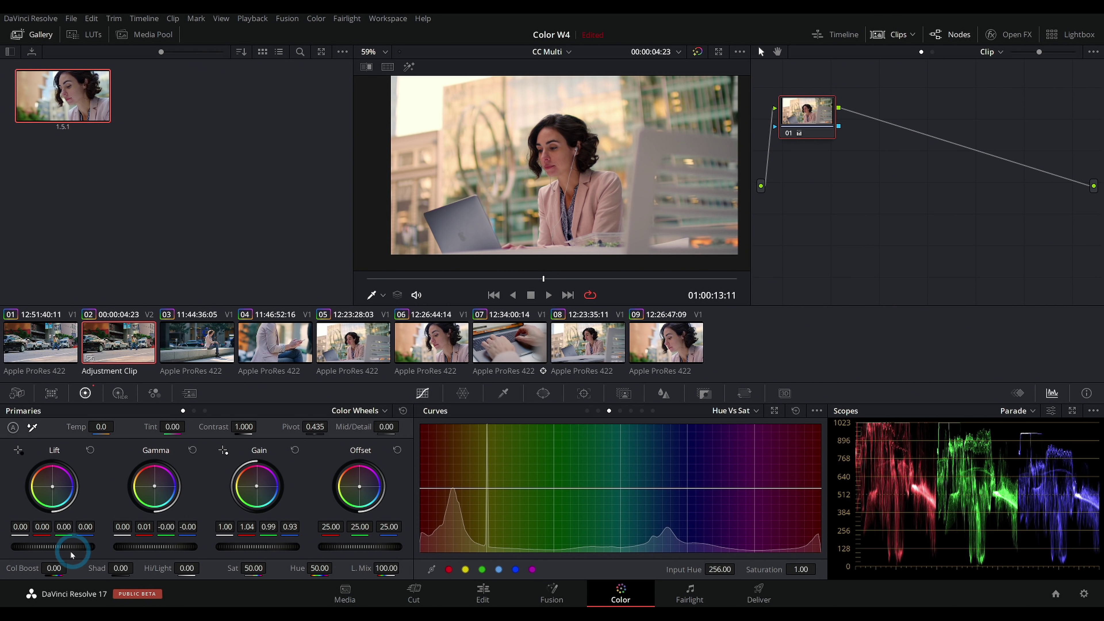
pyautogui.moveTo(65, 547); pyautogui.dragTo(69, 546)
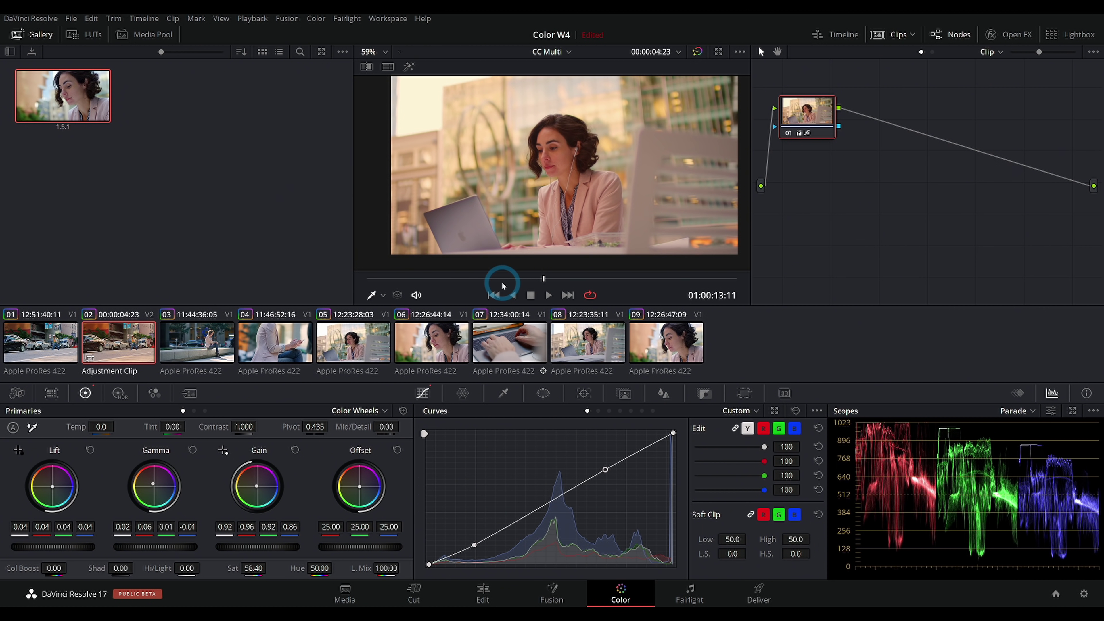
# At 01:00:23:04, cool the Adjustment Clip by shifting gamma RGB to -0.01, 0.02, 0.05 and gain RGB to 0.93, 0.92, 0.93
pyautogui.moveTo(503, 285); pyautogui.dragTo(672, 279)
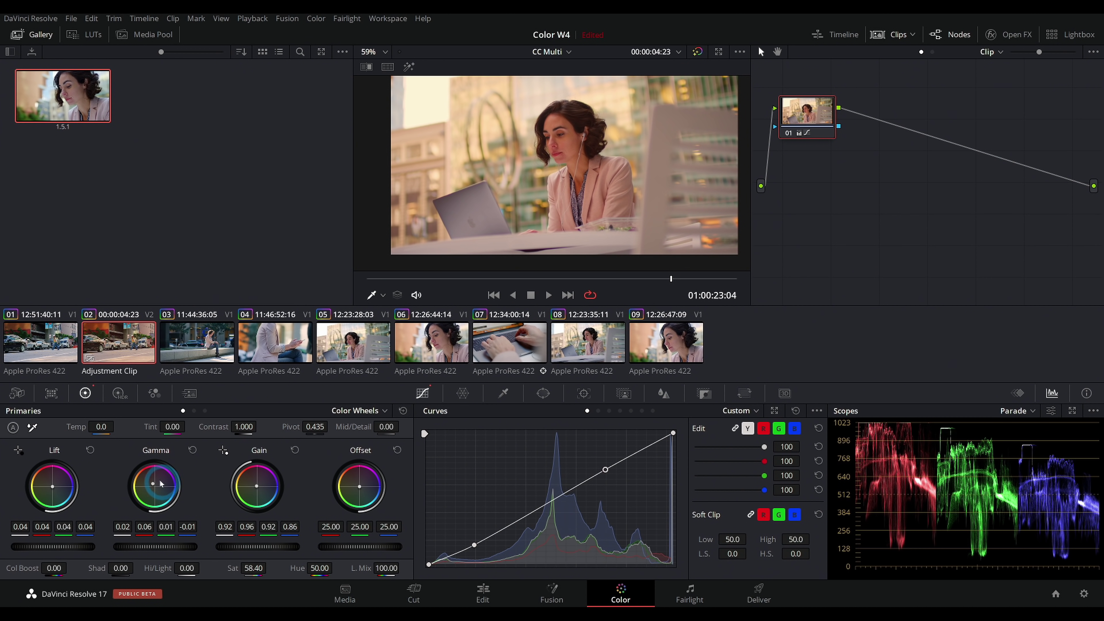
pyautogui.moveTo(155, 487); pyautogui.dragTo(184, 513)
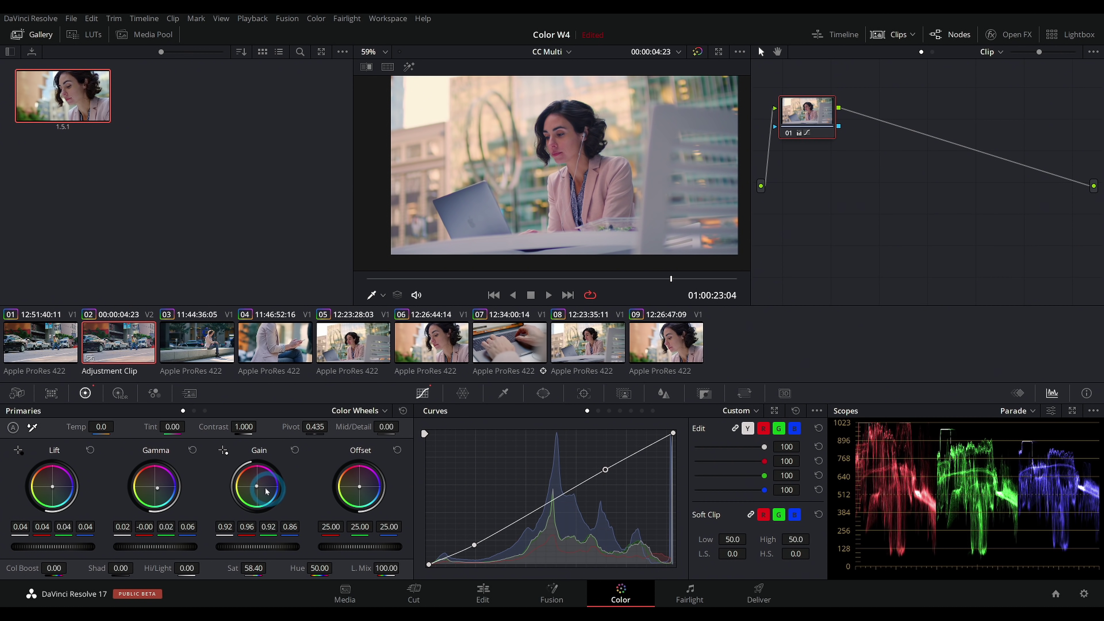
pyautogui.moveTo(256, 486); pyautogui.dragTo(262, 489)
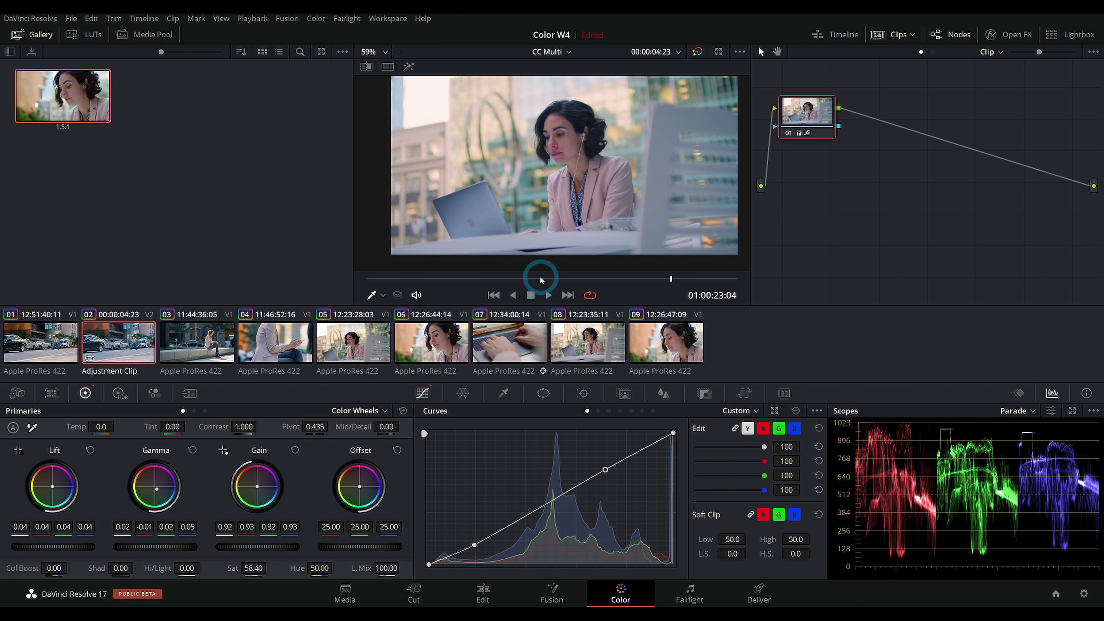